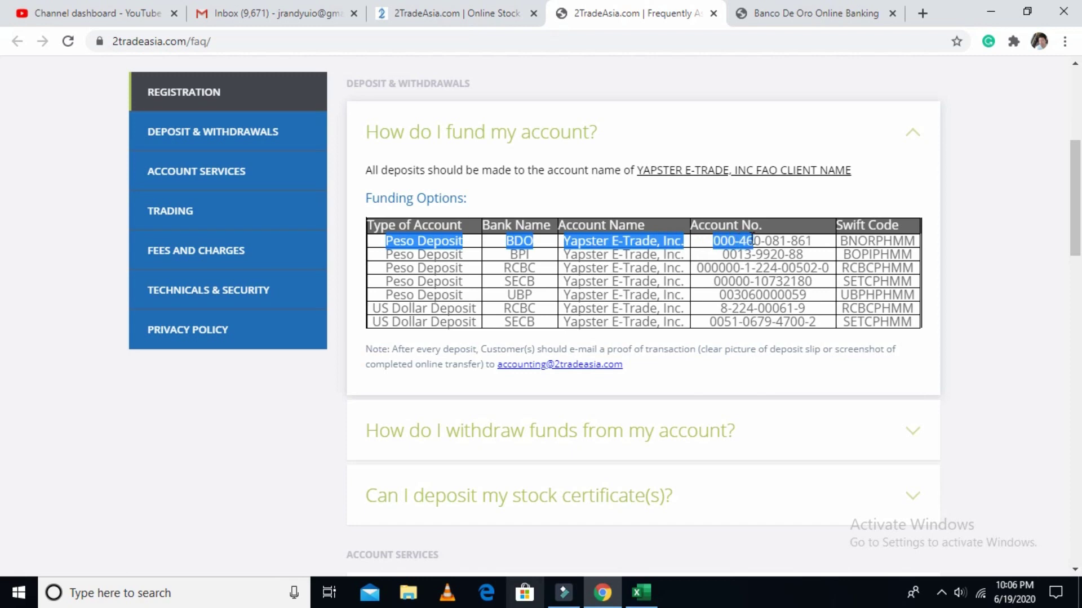
- Select the BDO deposit account number in the 2TradeAsia funding table, then return to BDO banking
left_click(712, 246)
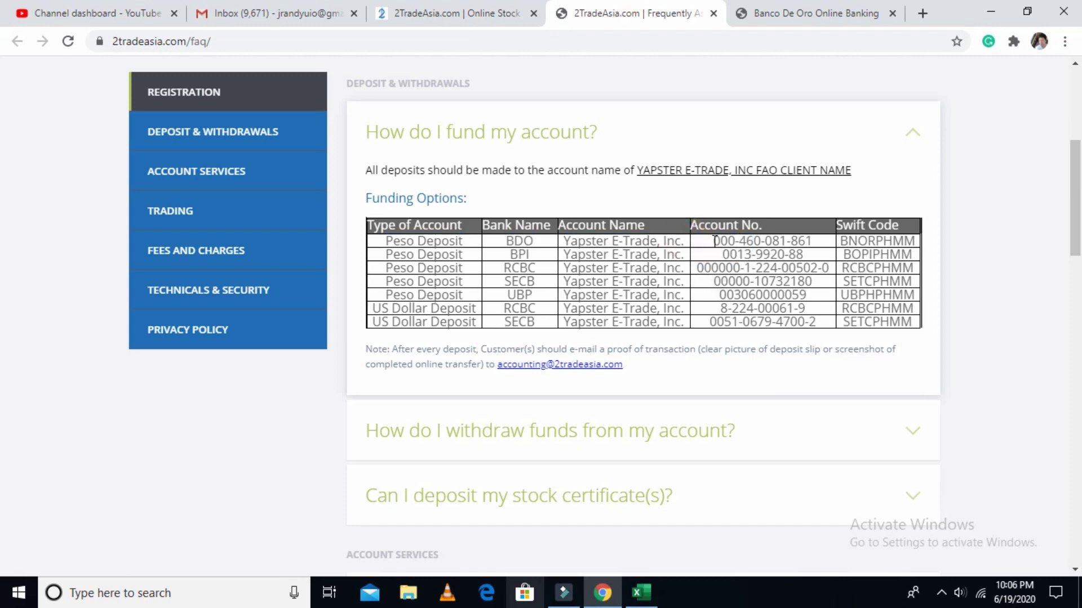
left_click_drag(713, 241, 815, 242)
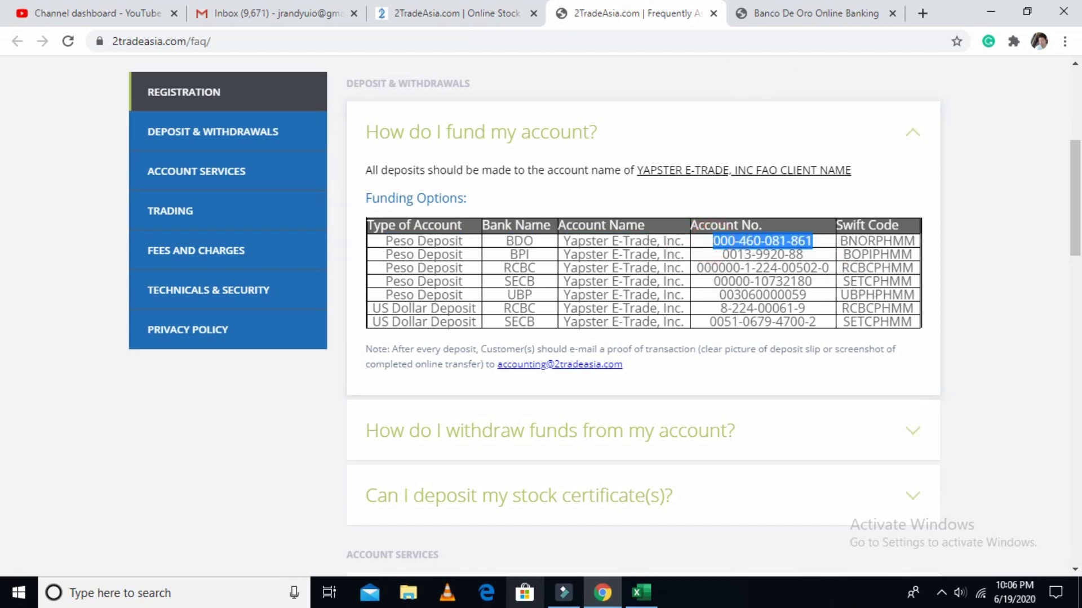
left_click(799, 13)
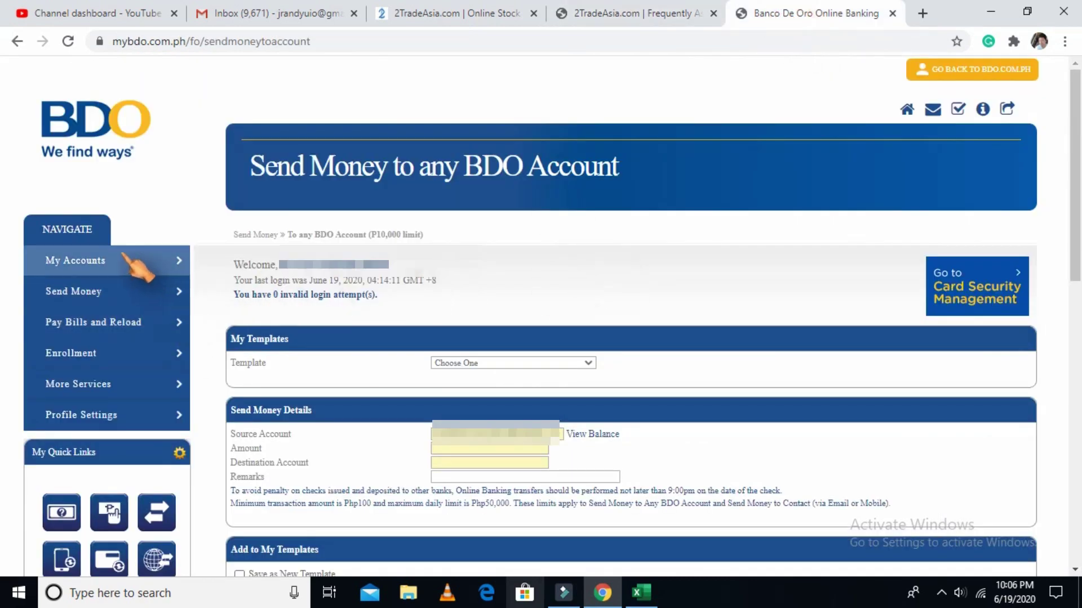
- Open Send Money to any BDO Account and enter 20,000.00 as the amount
left_click(135, 300)
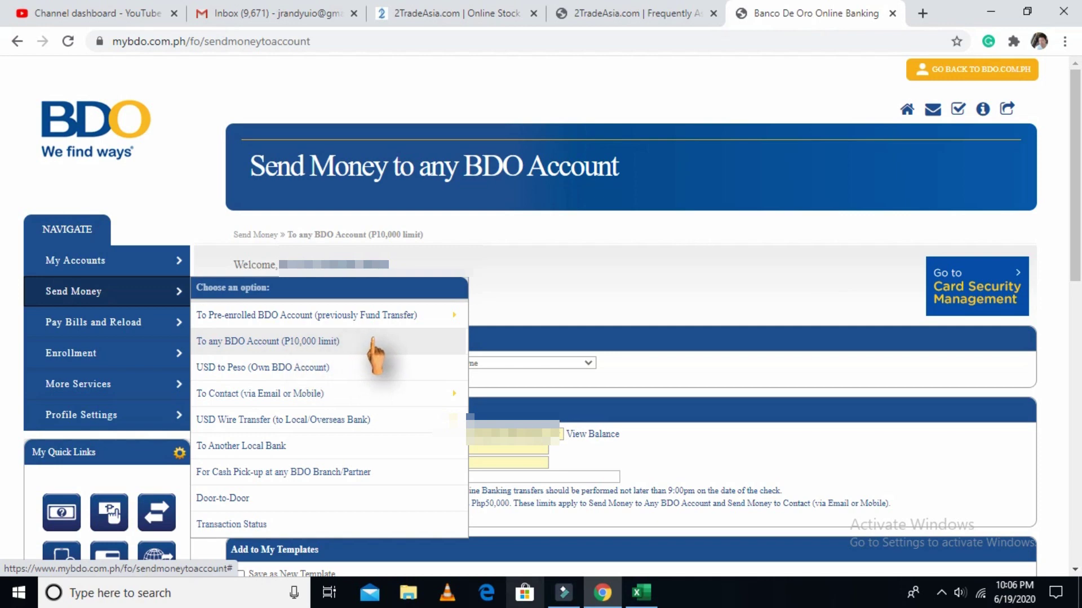
left_click(373, 338)
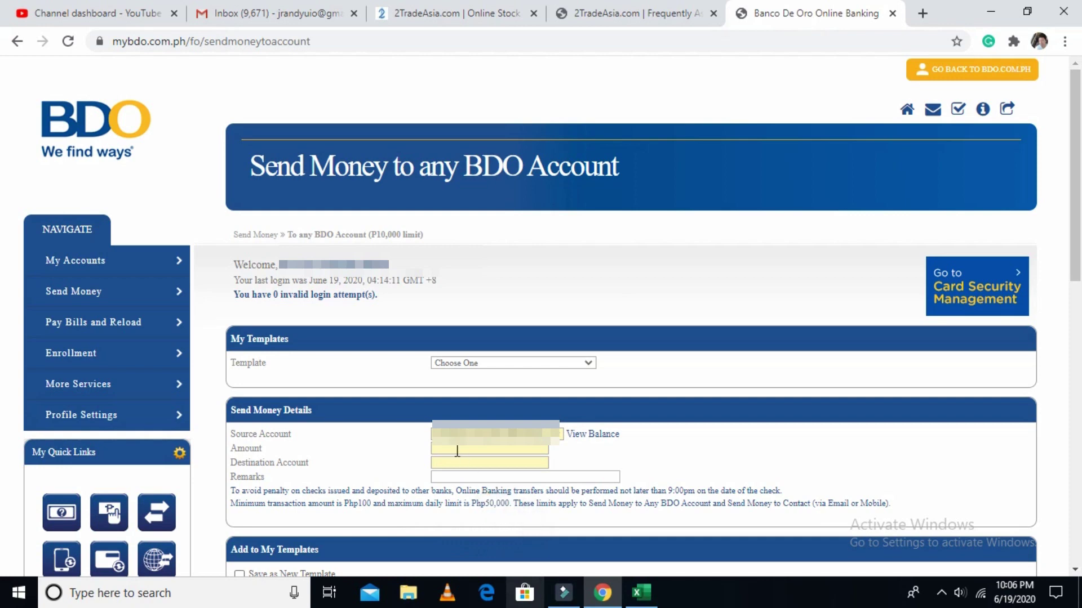
left_click(457, 451)
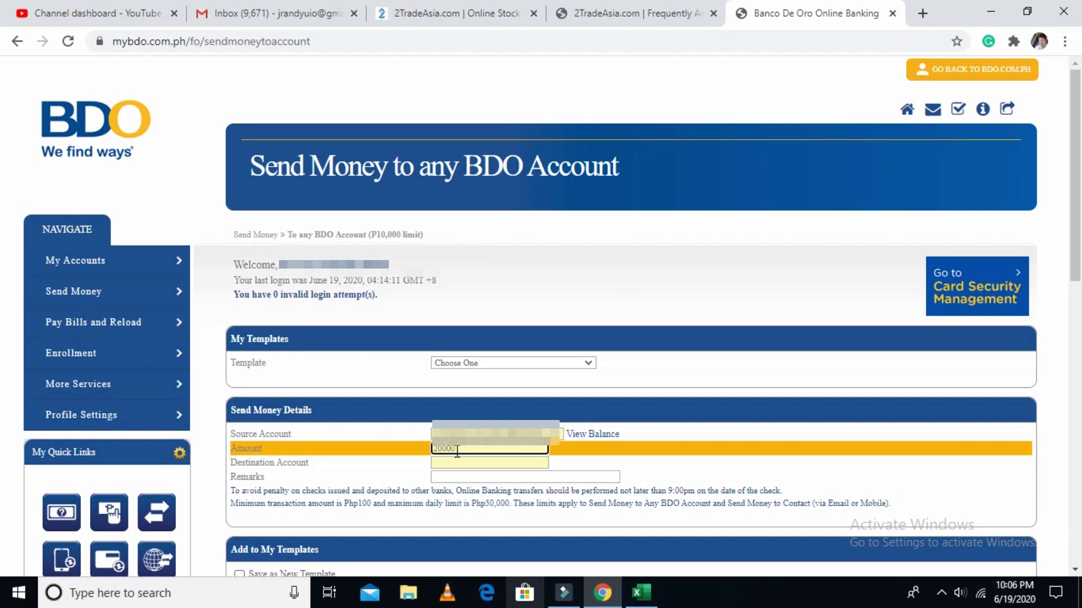
left_click(453, 463)
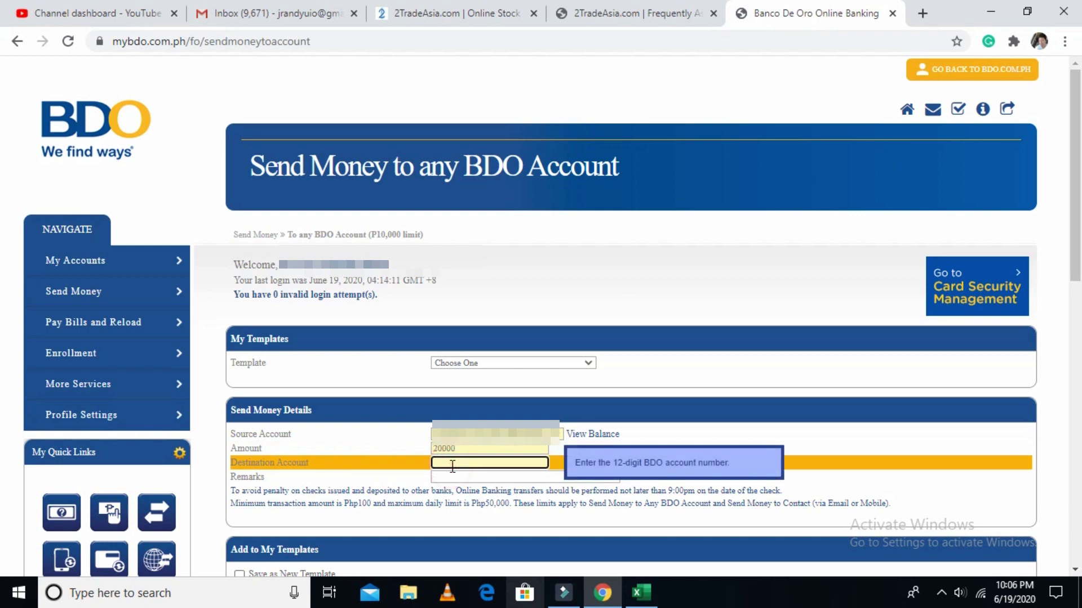
- Copy the BDO deposit account number from the 2TradeAsia funding table
left_click(628, 17)
left_click(777, 264)
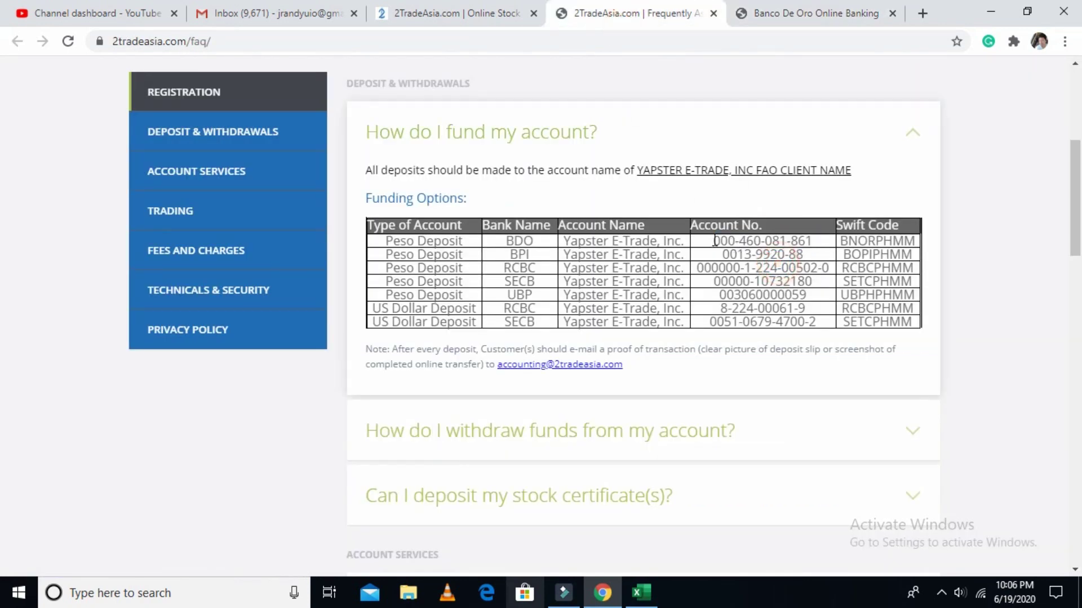
left_click(713, 241)
left_click_drag(713, 241, 815, 240)
key("ctrl+c")
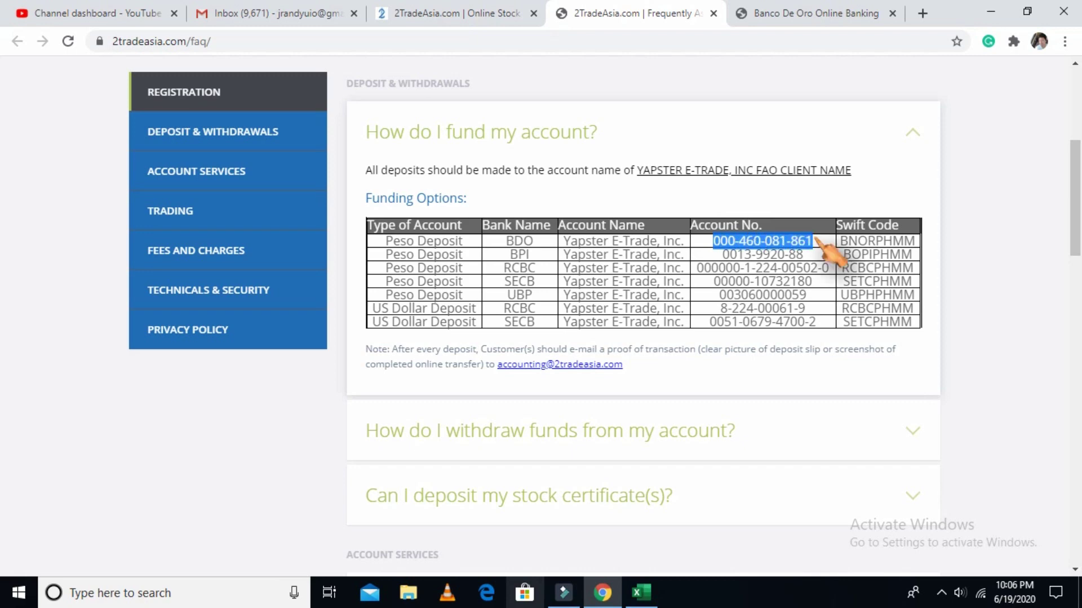
left_click(788, 21)
- Paste the account number into Destination Account and remove its three dashes
left_click(477, 463)
key("ctrl+v")
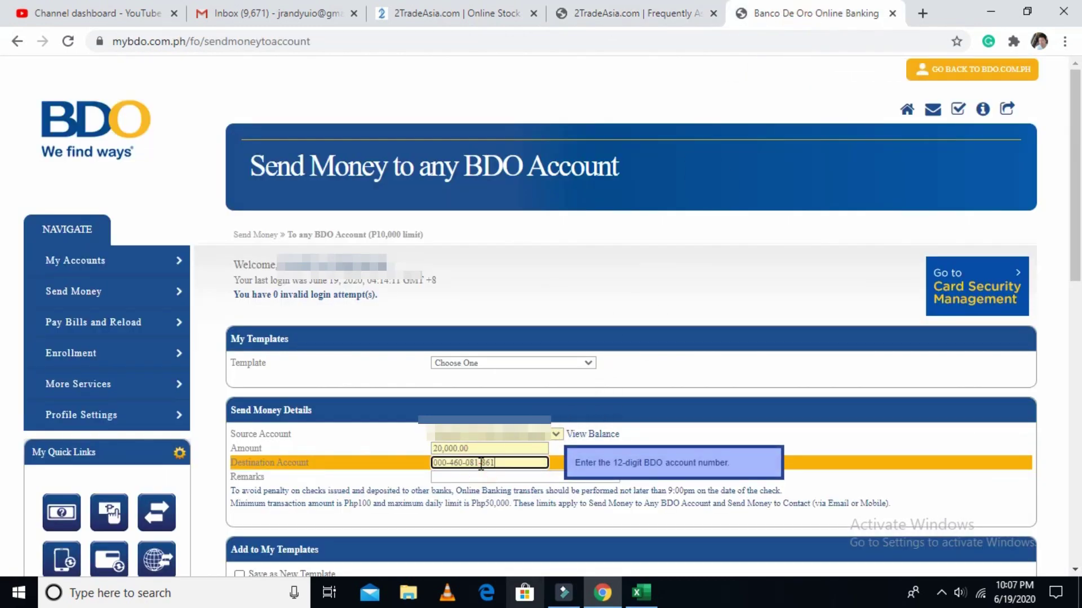
left_click(450, 463)
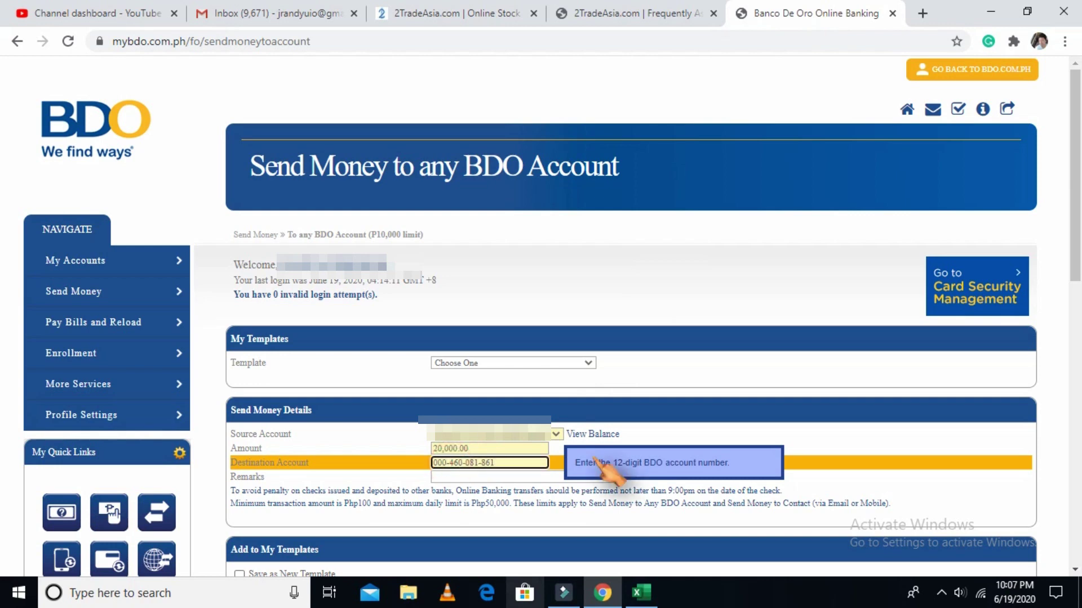
key("BackSpace")
key("Right")
key("Right")
key("Right")
key("Right")
key("BackSpace")
key("Right")
key("Right")
key("Right")
key("Right")
key("BackSpace")
left_click(494, 479)
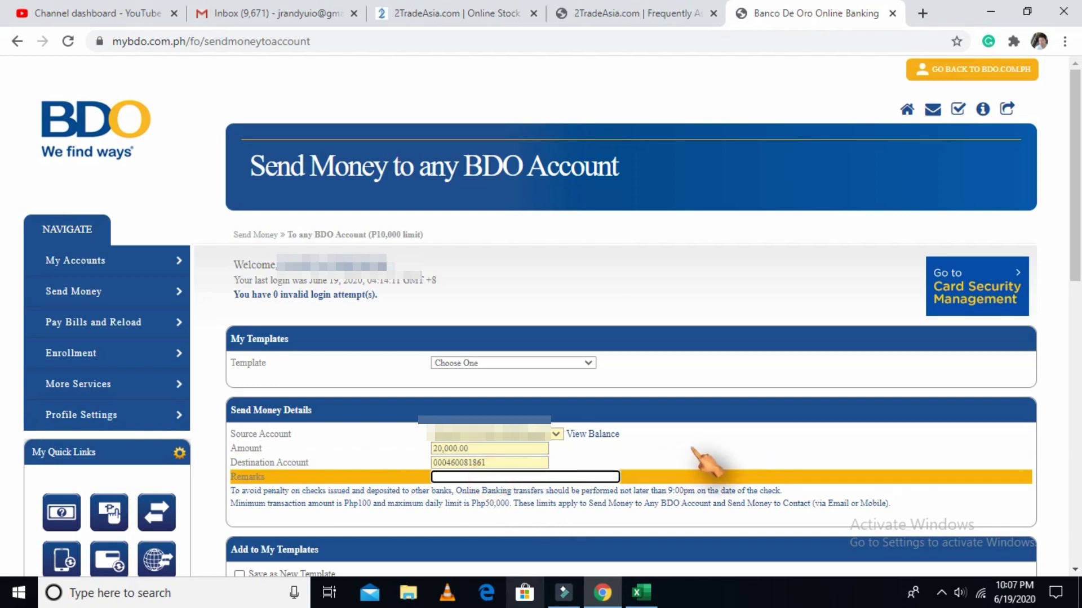
- Type 'Deposit to' in the remarks and paste 'Yapster E-Trade, Inc.' after it
type("Dep")
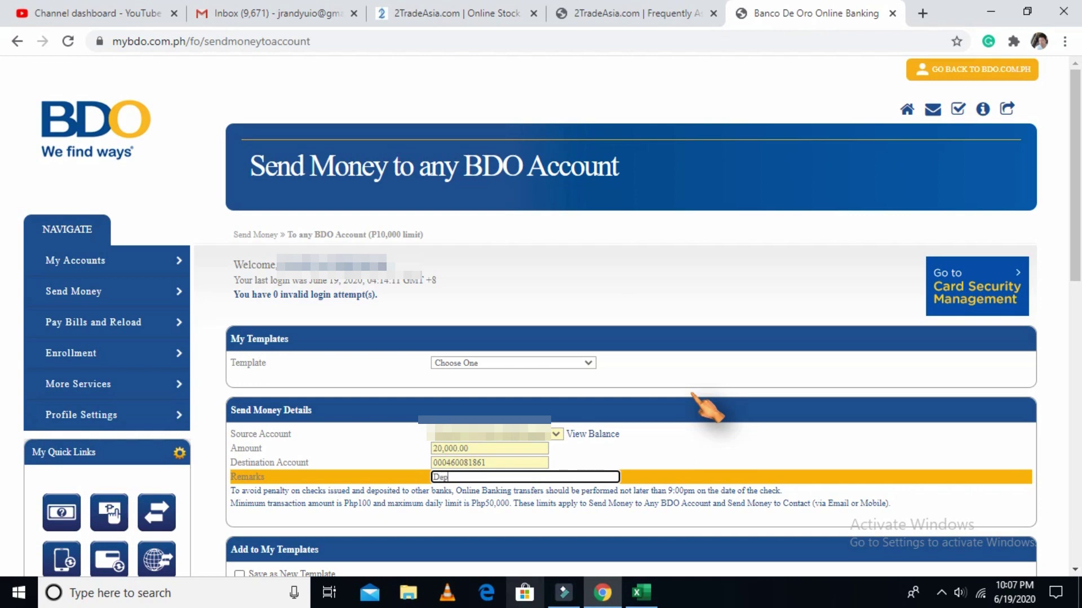
type("osit to")
left_click(608, 13)
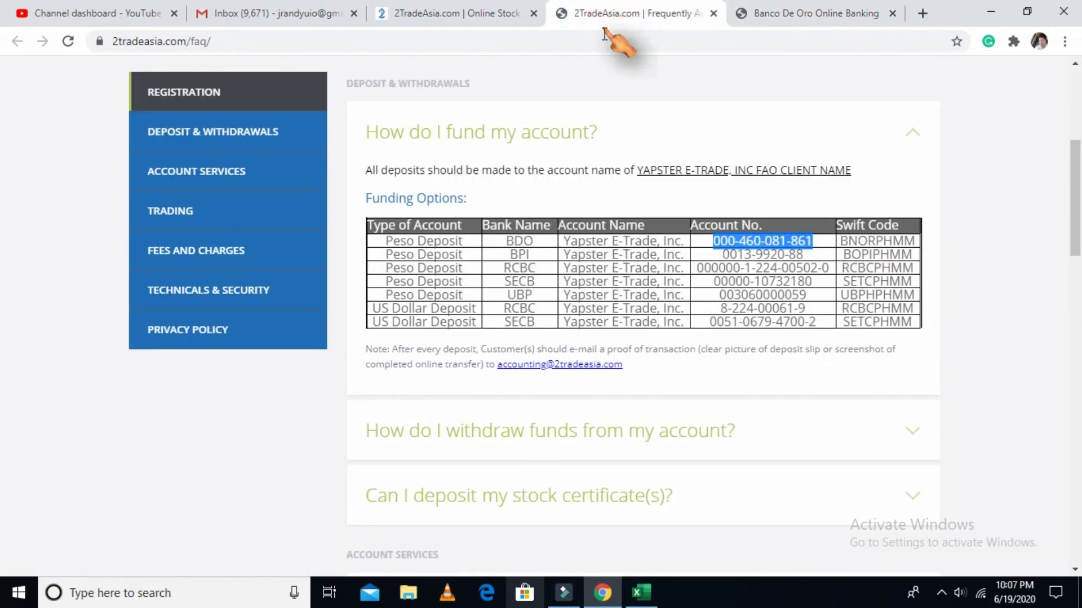
left_click(564, 243)
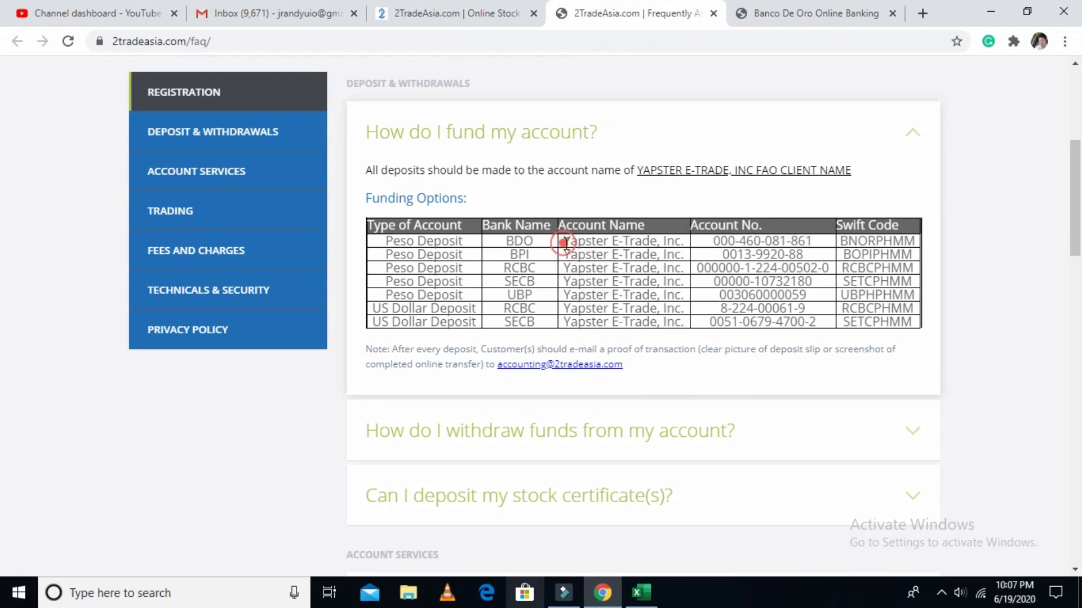
left_click_drag(565, 243, 686, 245)
key("ctrl+c")
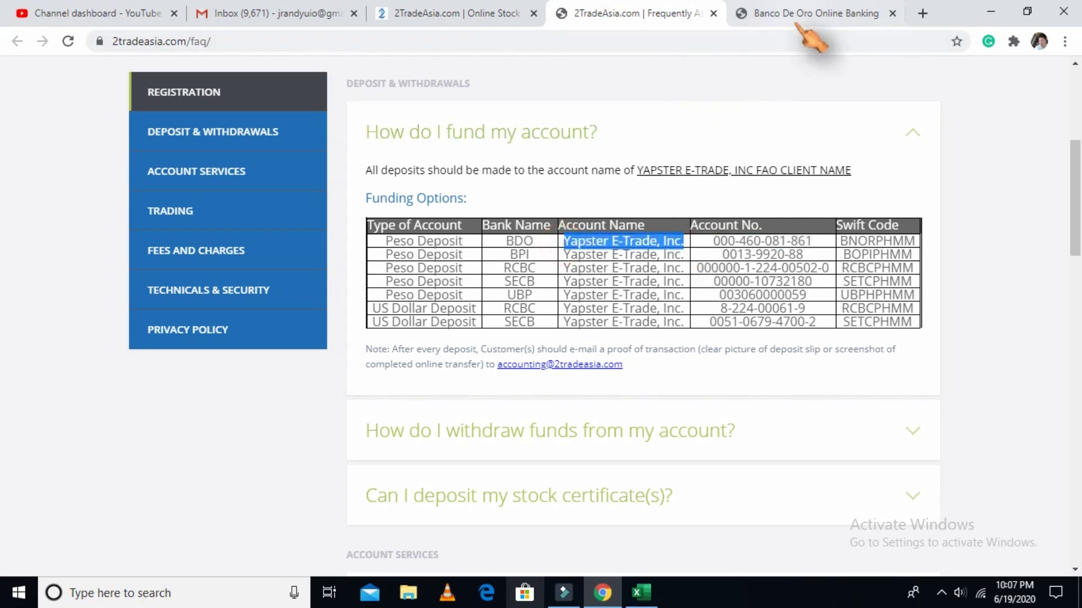
left_click(789, 14)
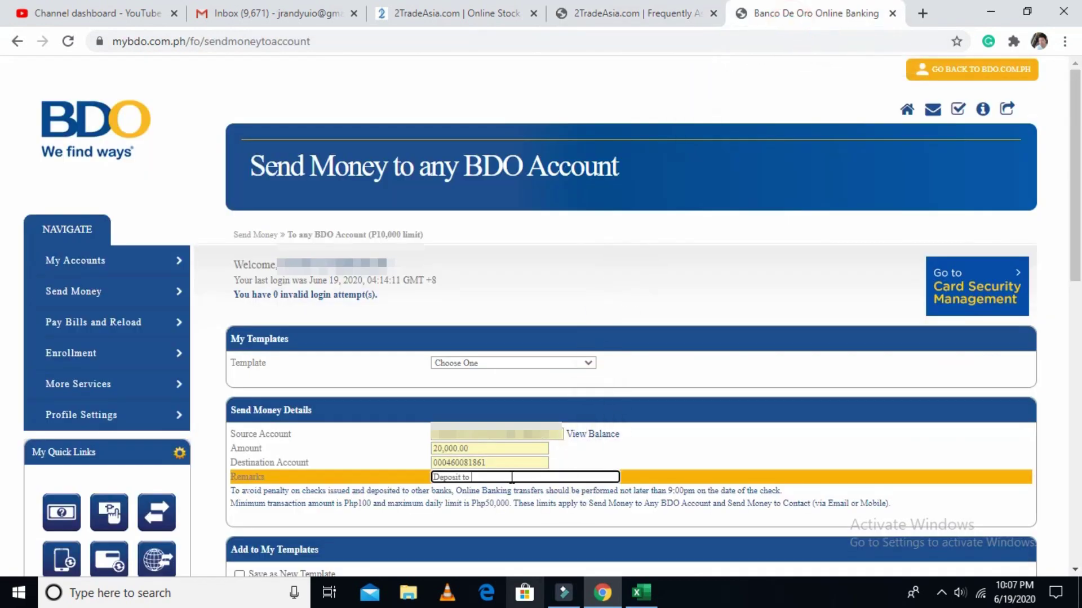
key("ctrl+v")
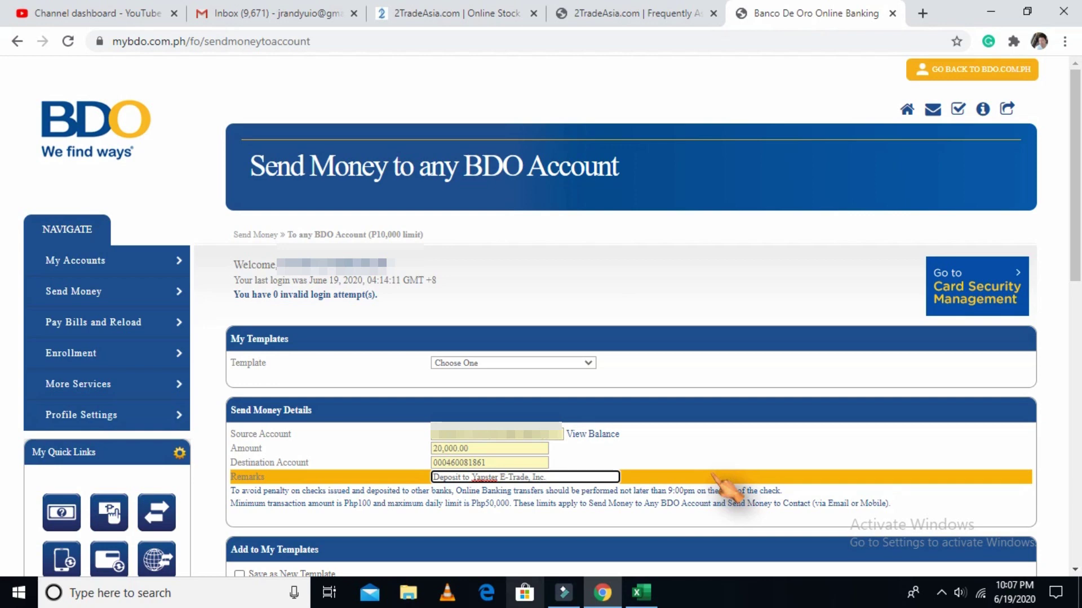
- Edit the remarks' company name, dropping the comma and expanding Inc to Incorporated
key("BackSpace")
key("BackSpace")
left_click(558, 479)
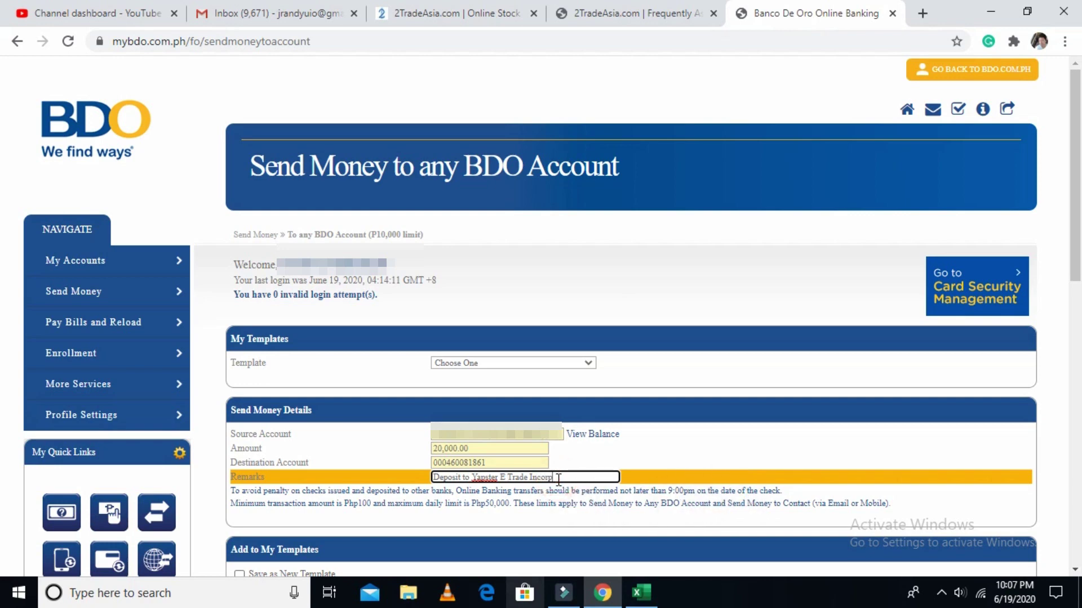
type("orporated")
left_click(658, 452)
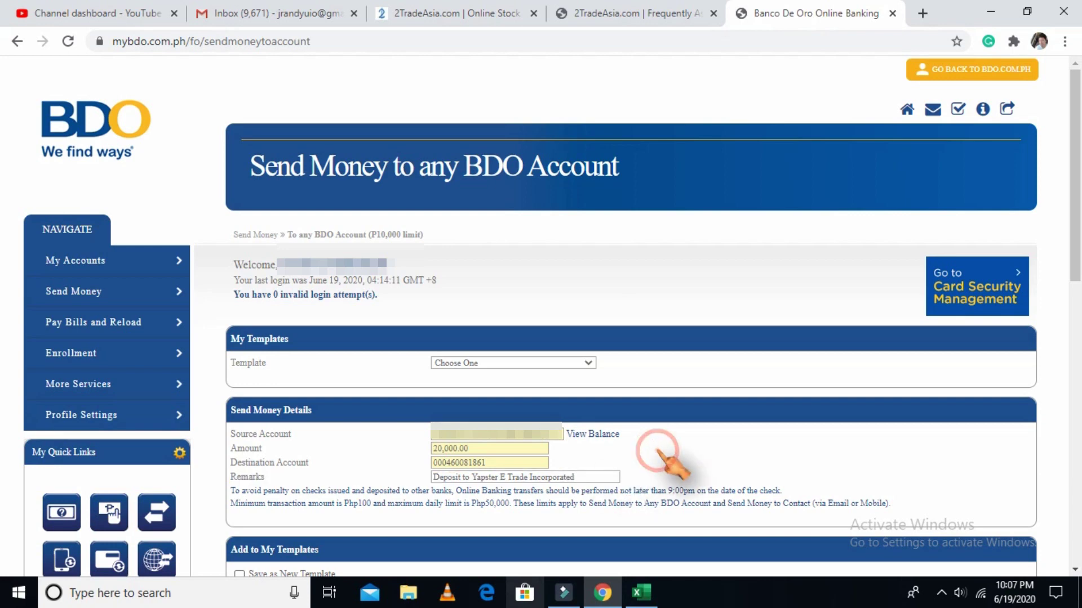
left_click(649, 23)
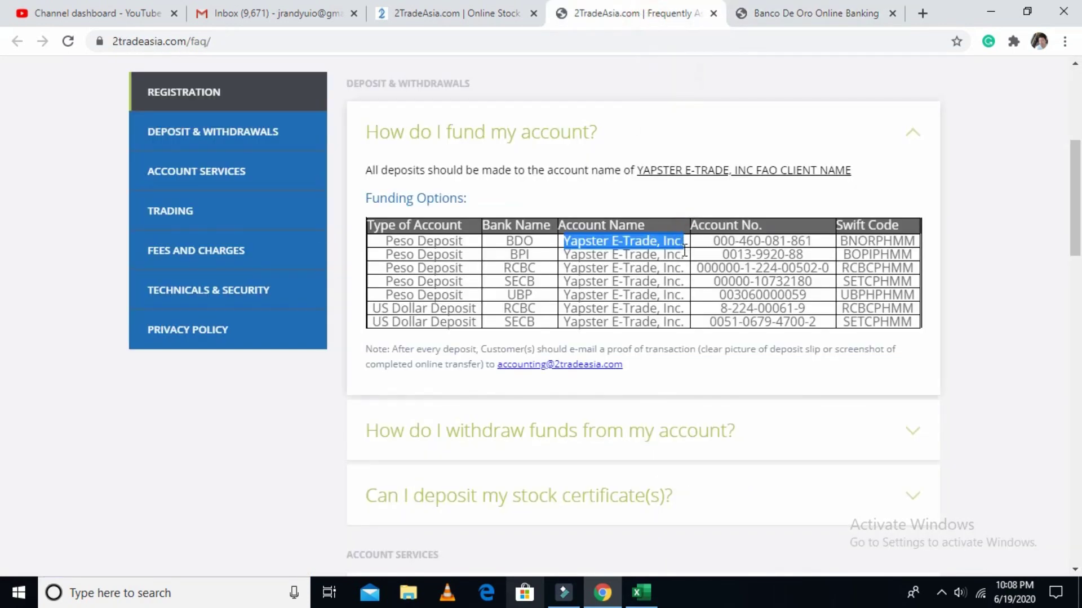
left_click(800, 14)
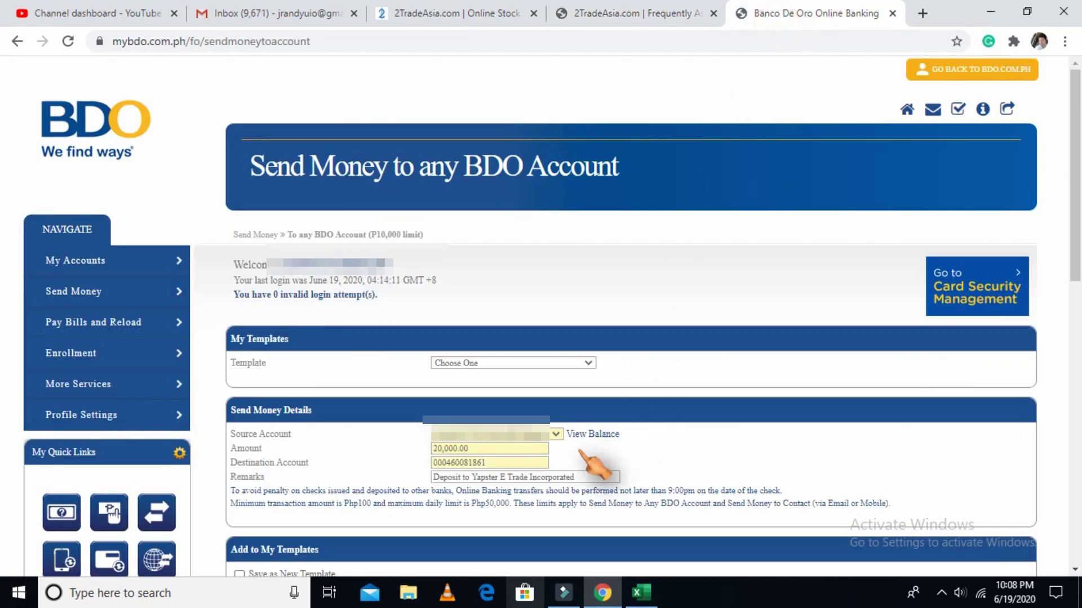
left_click(586, 475)
left_click_drag(586, 476, 471, 477)
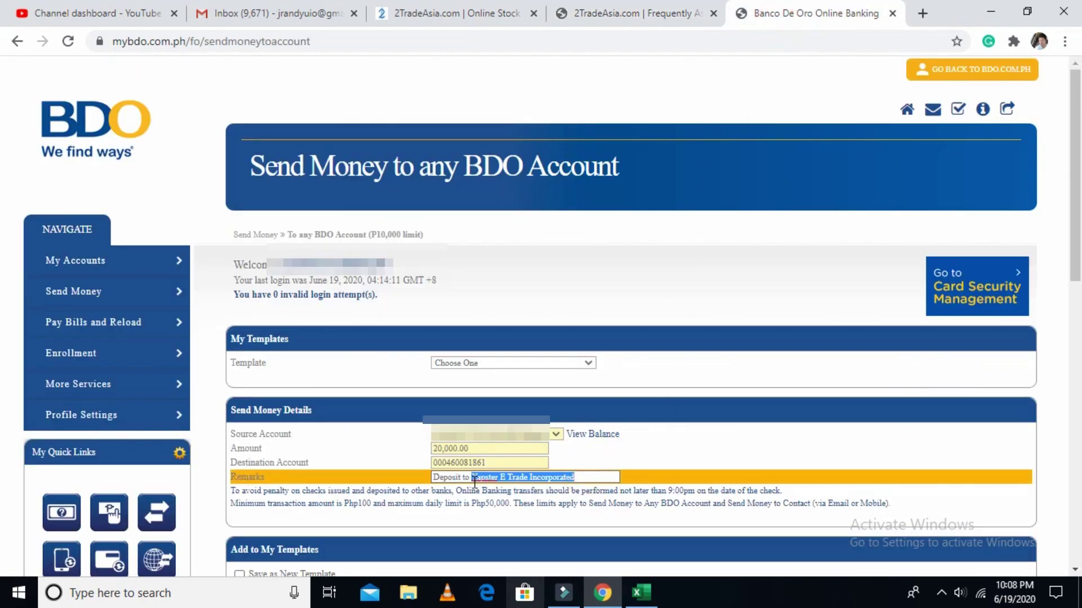
key("ctrl+v")
scroll(698, 496, "down", 3)
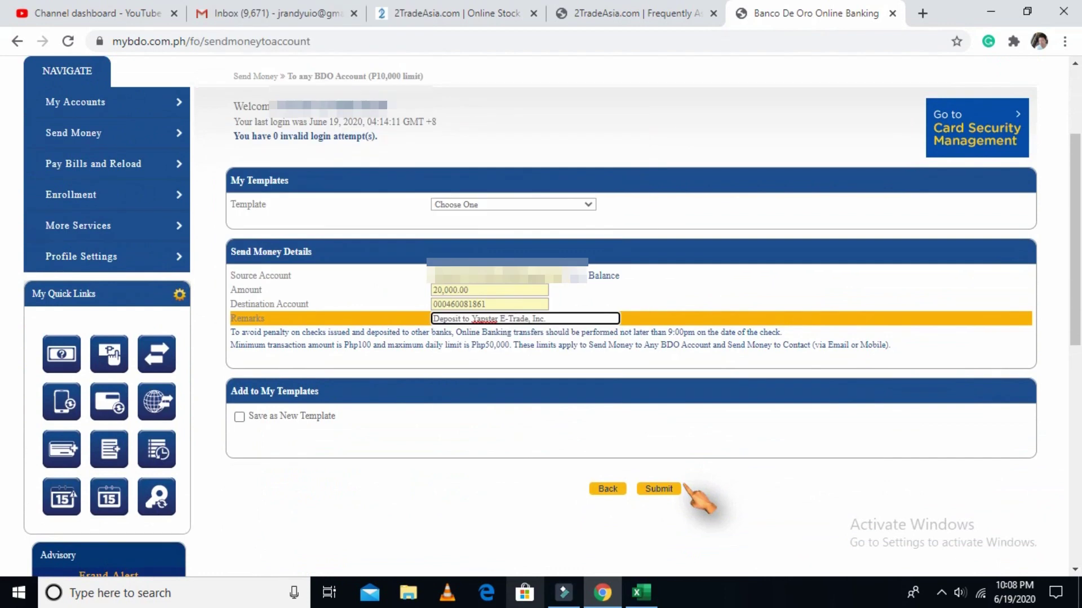
- Correct the remarks to 'Deposit to Yapster E Trade Incorporated' and resubmit for verification
left_click(665, 489)
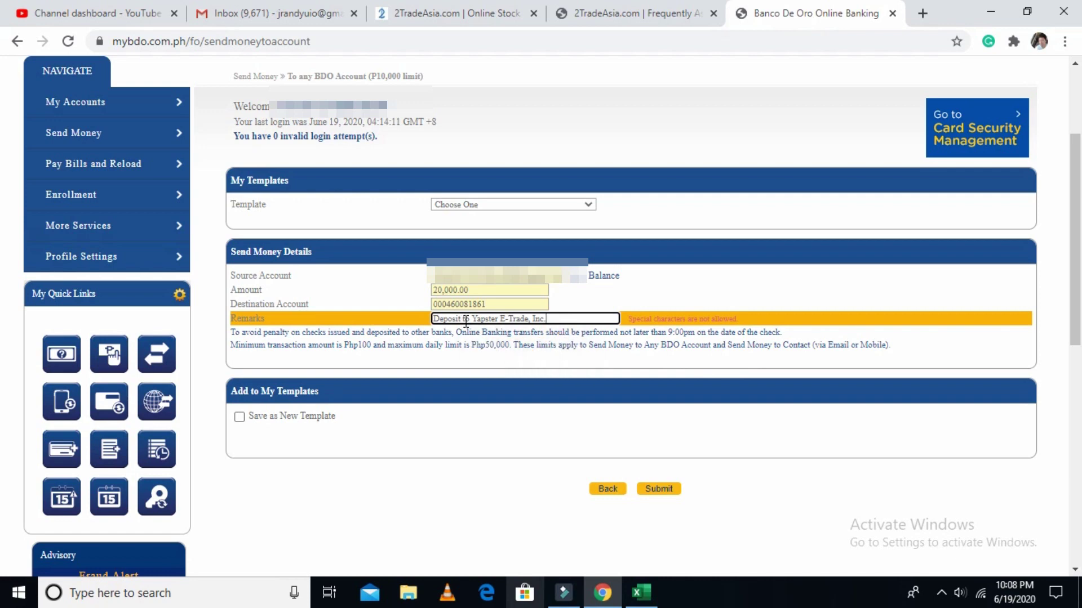
left_click(507, 319)
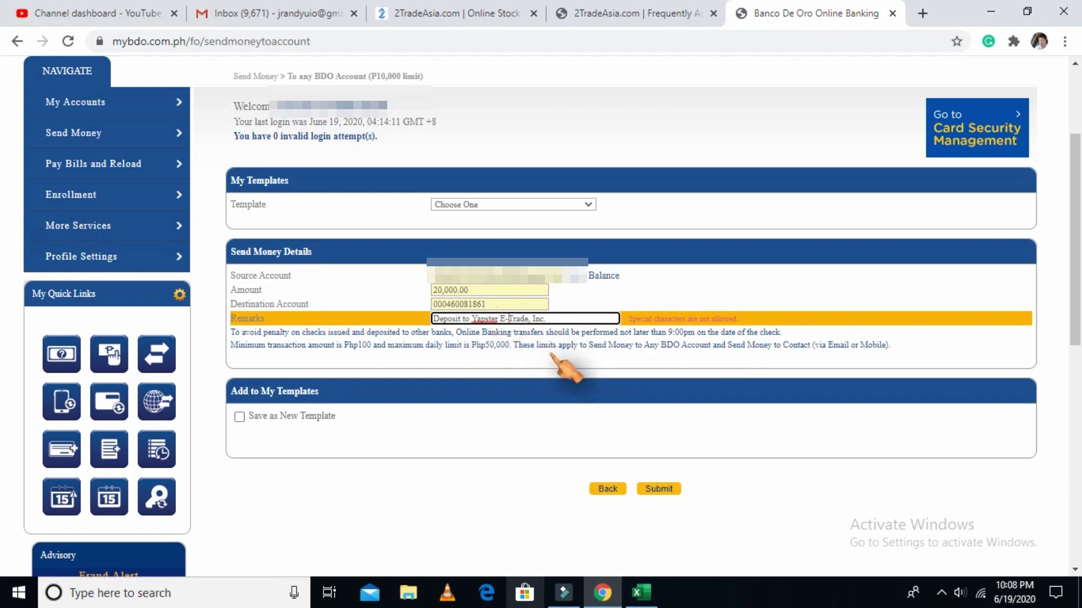
key("BackSpace")
key("BackSpace")
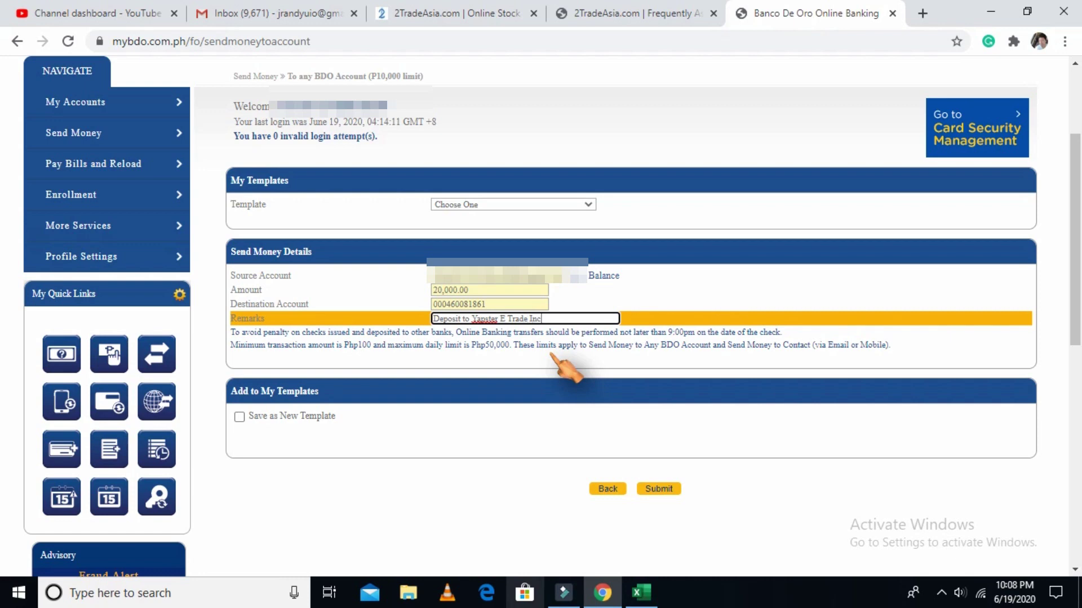
type("ed")
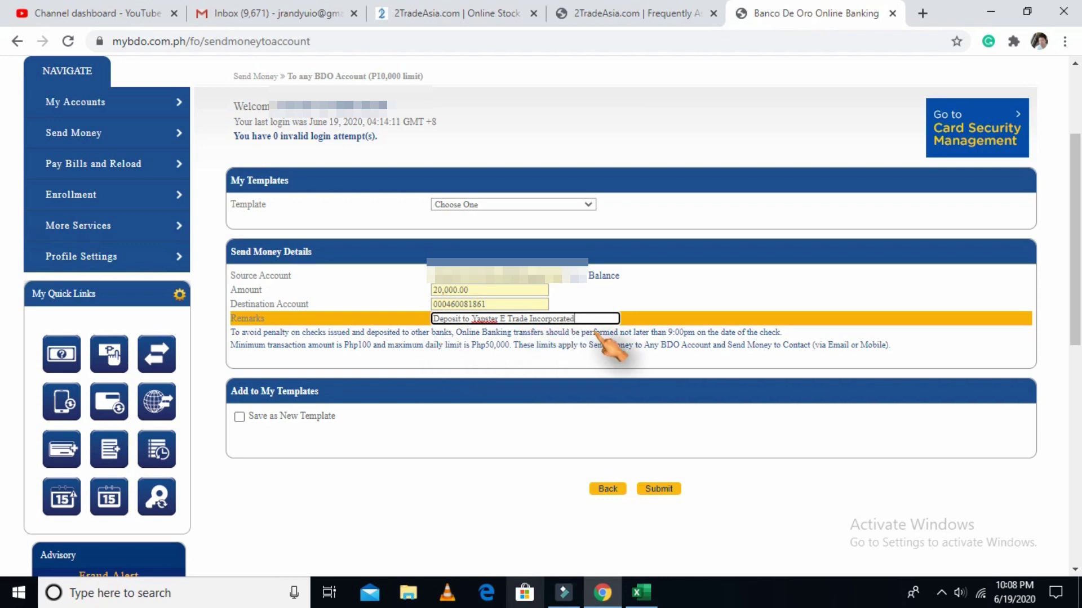
left_click(659, 489)
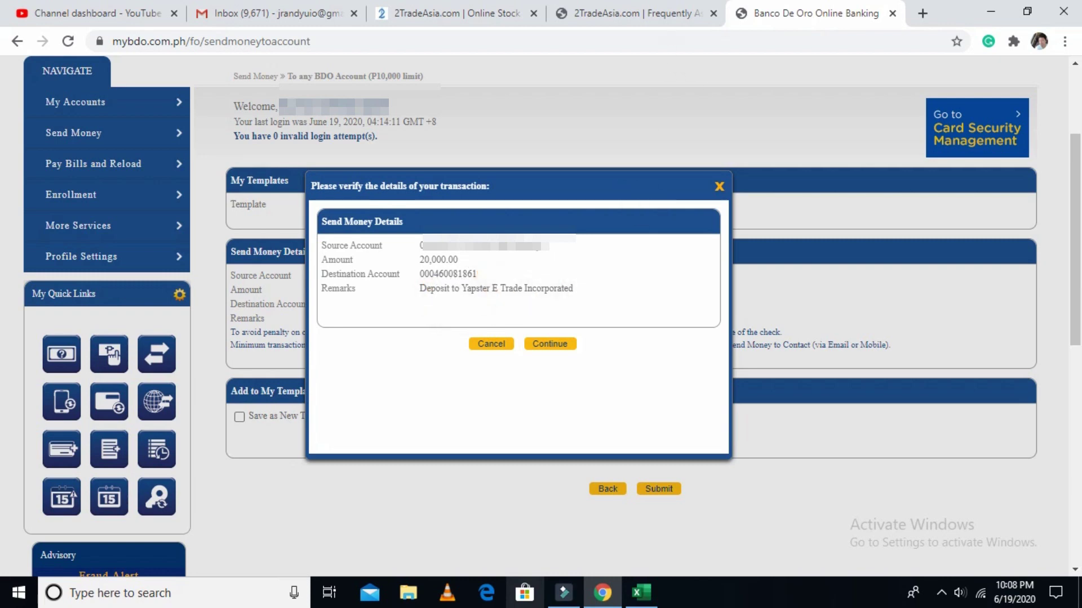
- Confirm the 20,000.00 transfer and authorize it with the one-time password from BDO Mobile Banking
left_click(637, 14)
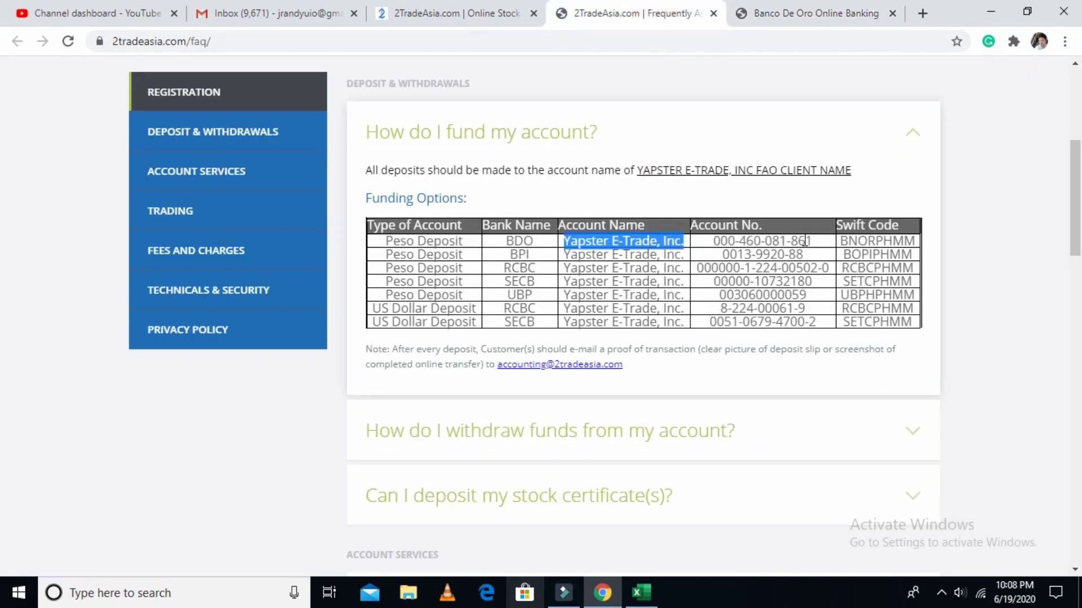
left_click(811, 15)
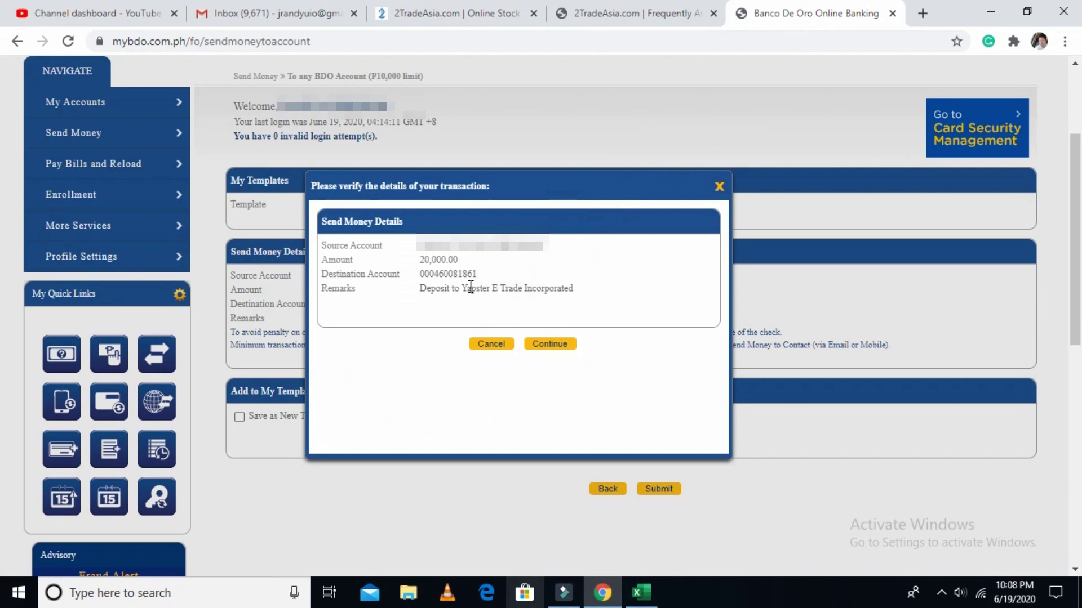
left_click(549, 343)
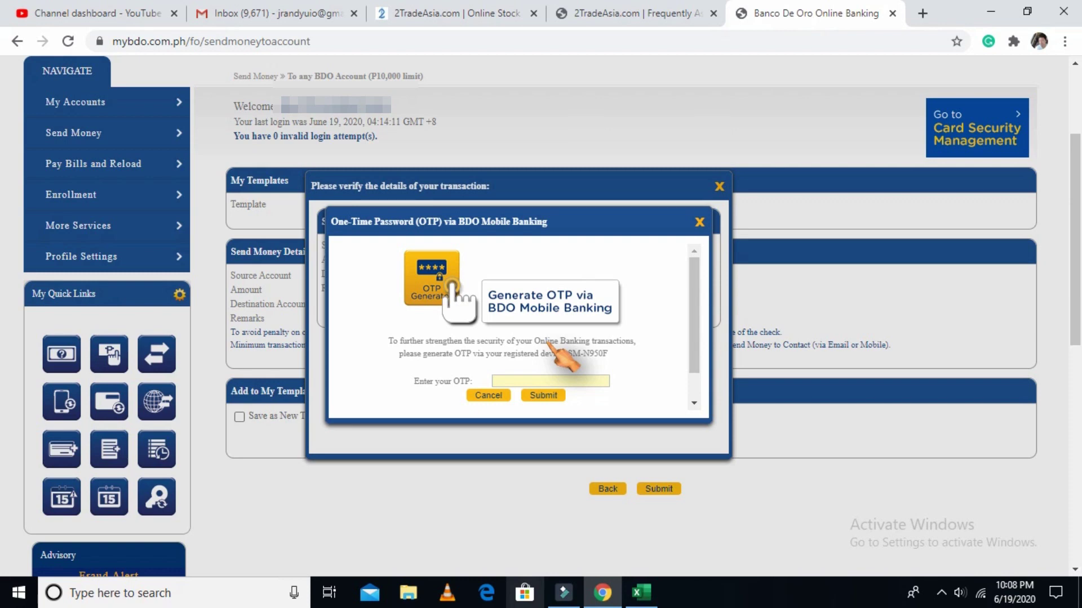
left_click(539, 380)
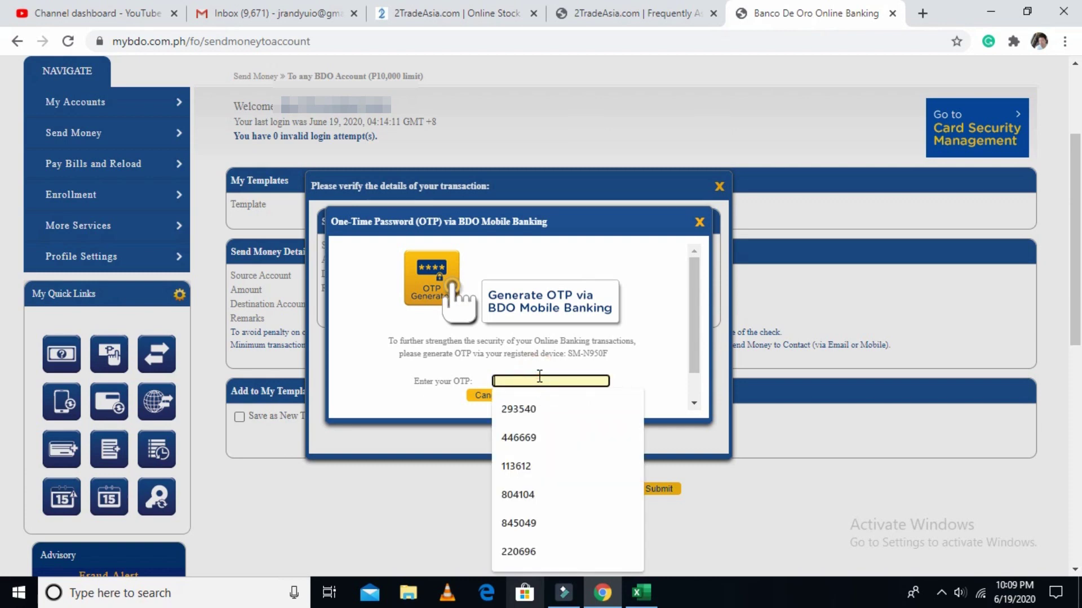
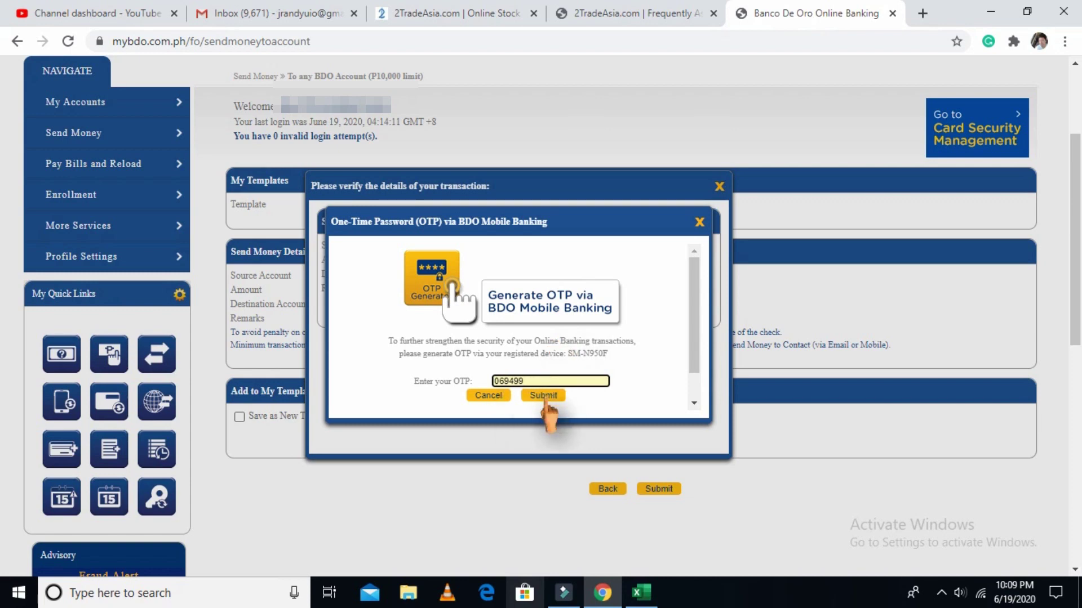
left_click(544, 397)
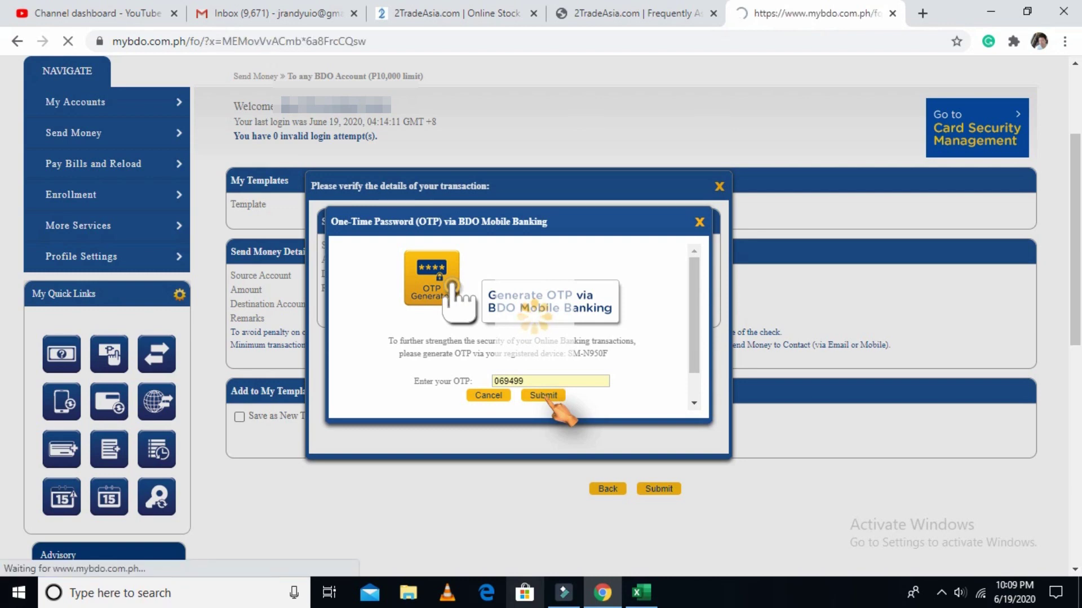
scroll(613, 422, "down", 3)
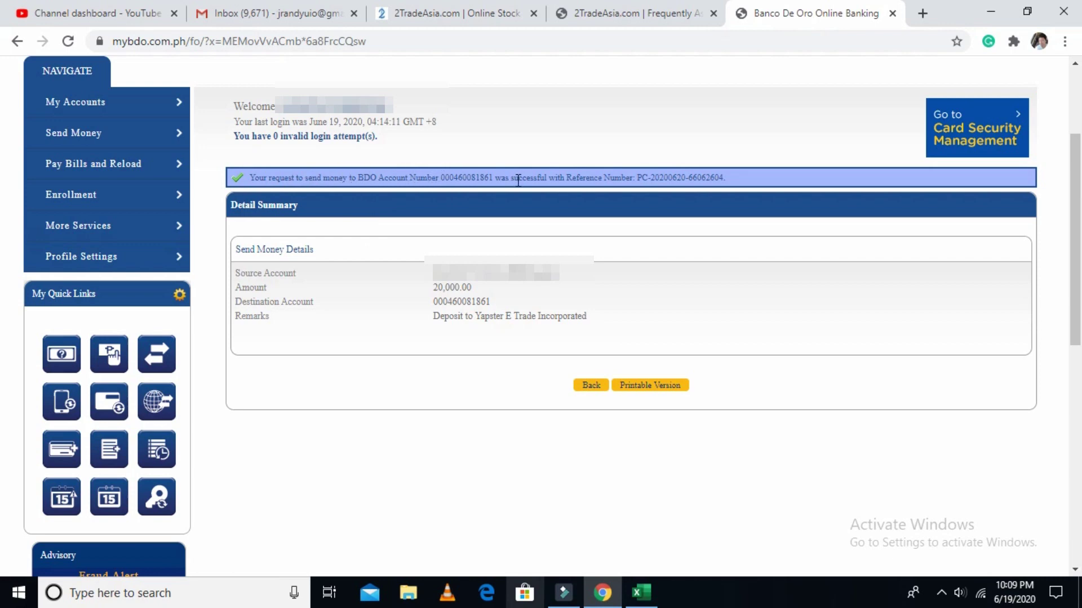
- Open the receipt's printable version and its print dialog with Save as PDF as the destination
left_click_drag(642, 179, 726, 178)
left_click(701, 304)
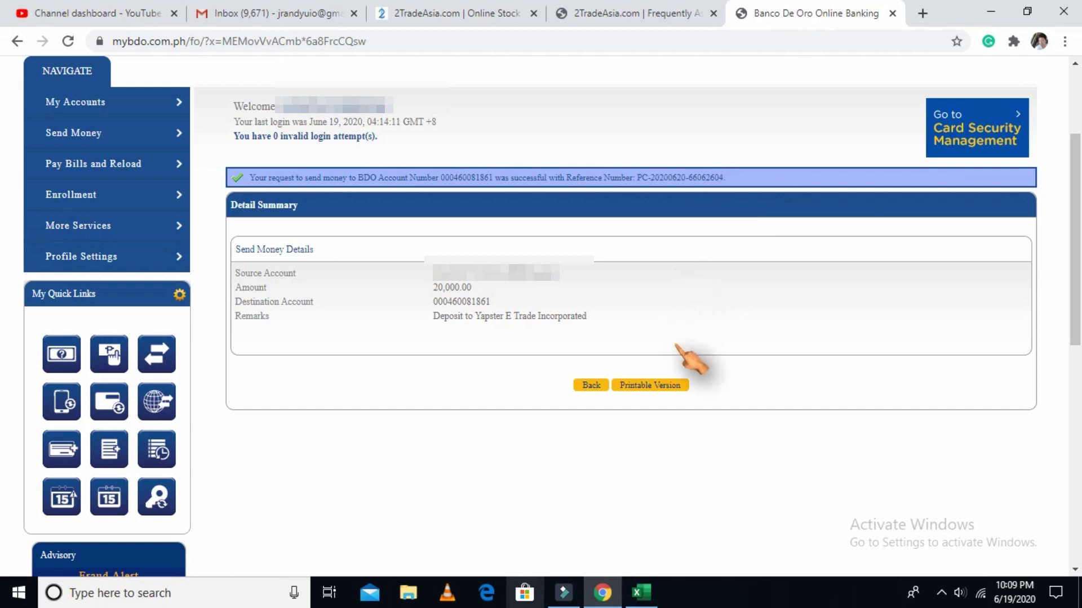
left_click(664, 389)
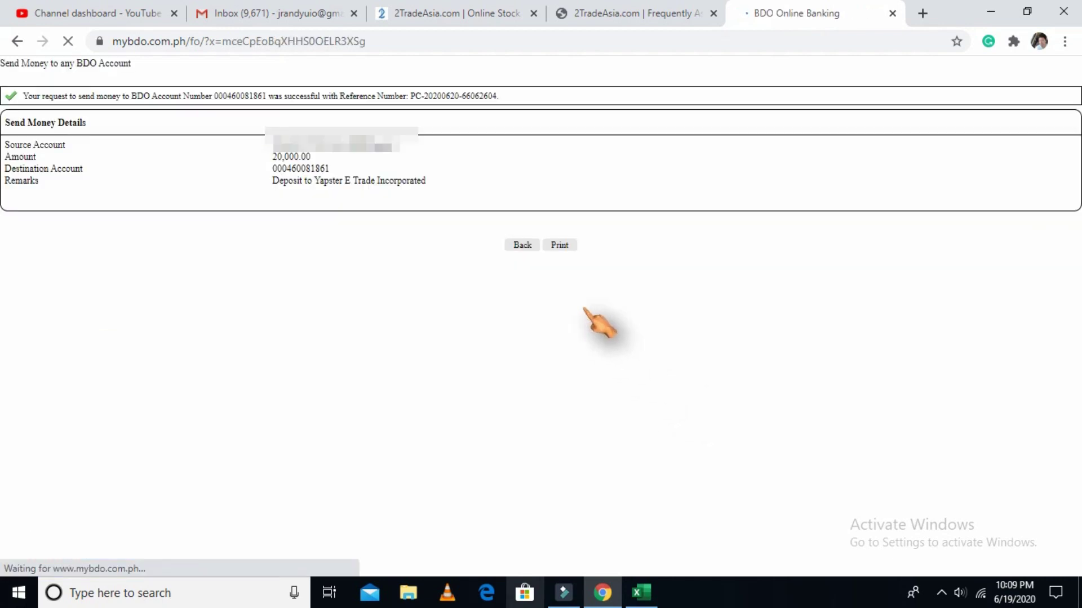
left_click(554, 245)
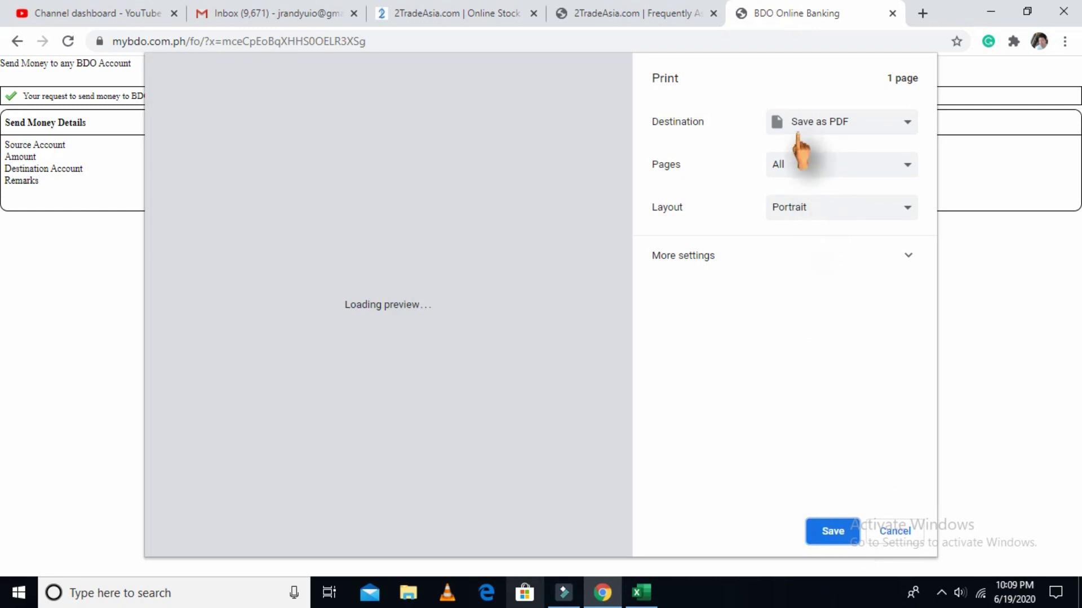
- Save the receipt PDF to the Desktop, renamed as a BDO online transfer with the sender's name and e-mail
left_click(832, 533)
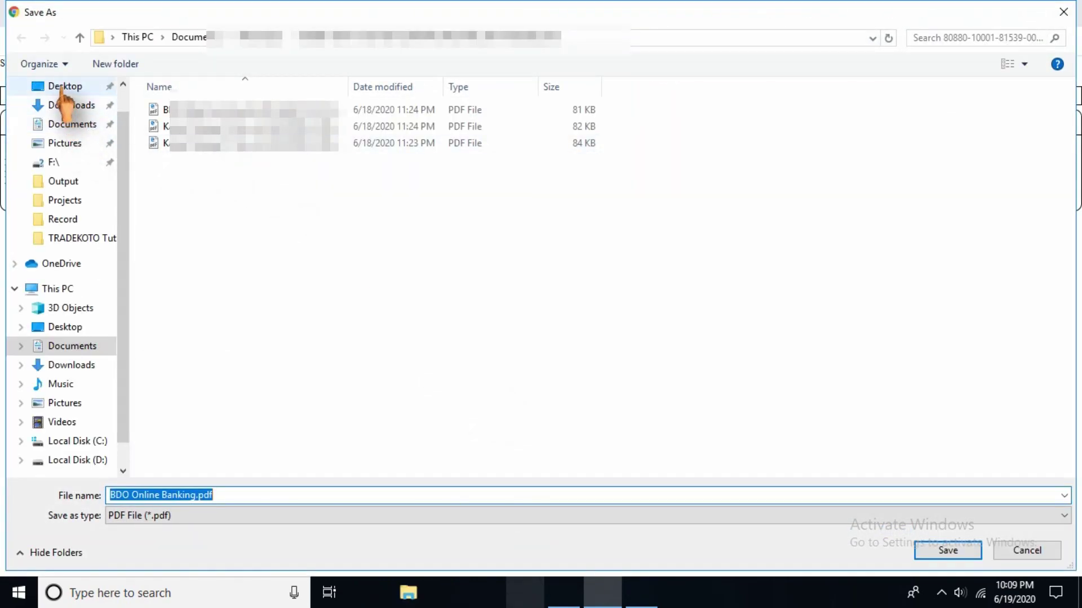
left_click(61, 84)
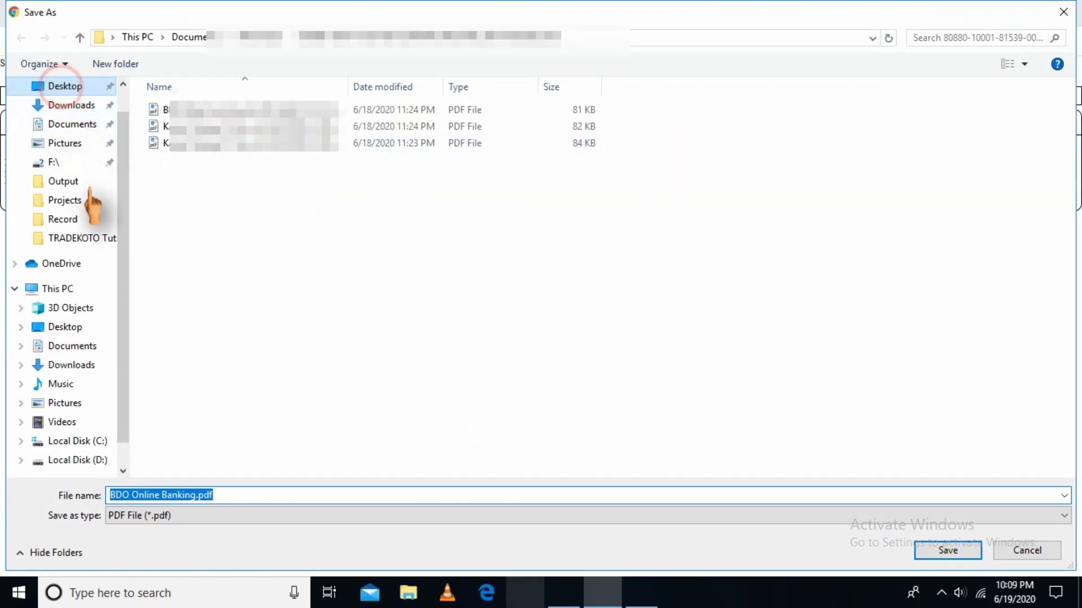
left_click(146, 495)
left_click(194, 496)
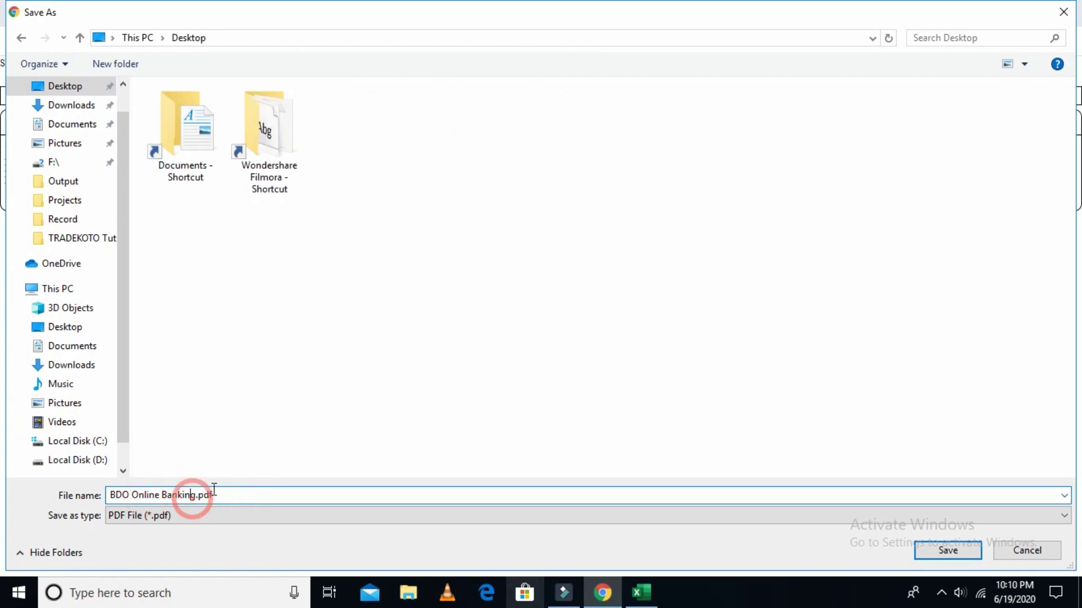
key("BackSpace")
key("BackSpace")
key("BackSpace")
key("BackSpace")
key("BackSpace")
key("BackSpace")
key("BackSpace")
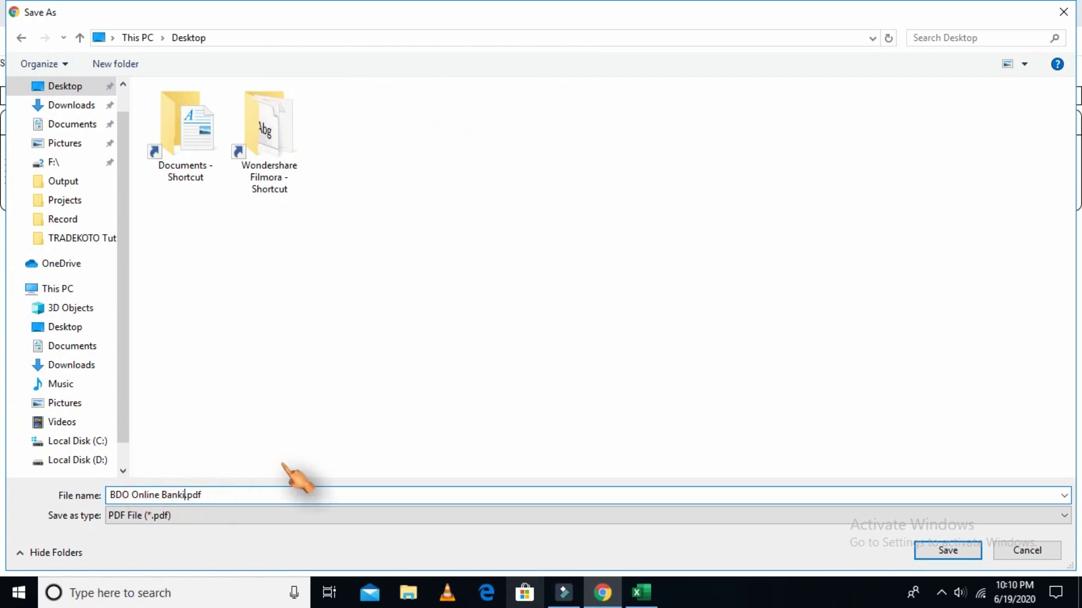
type("Transfer to")
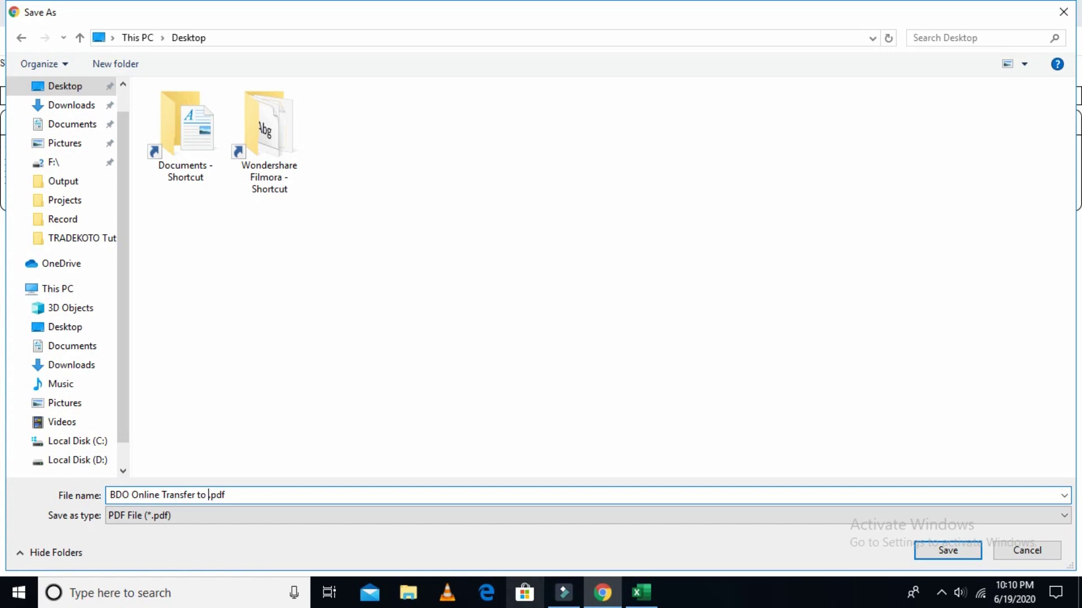
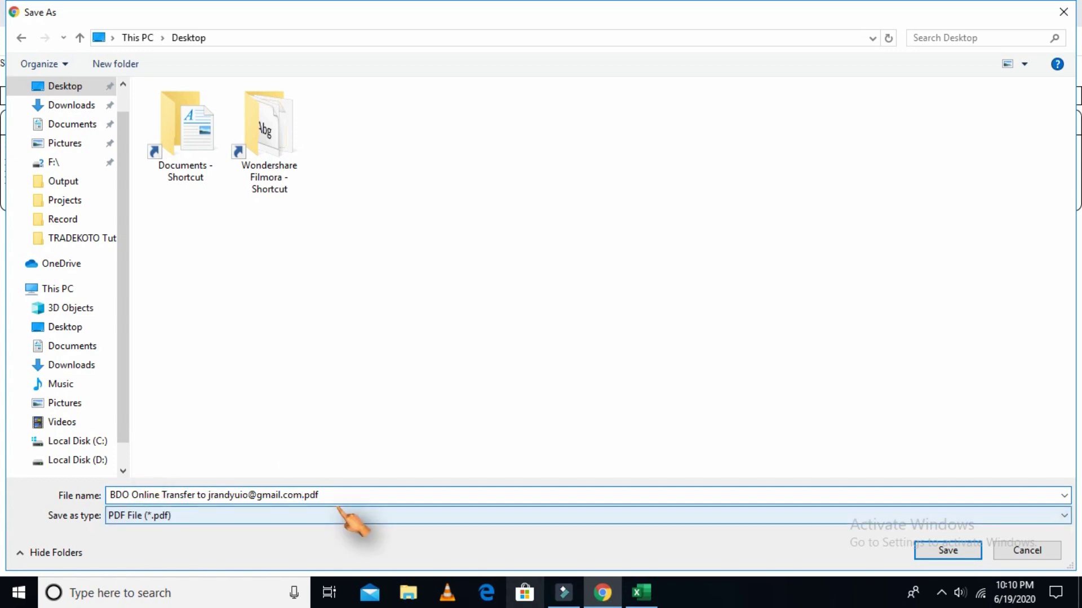
left_click(209, 495)
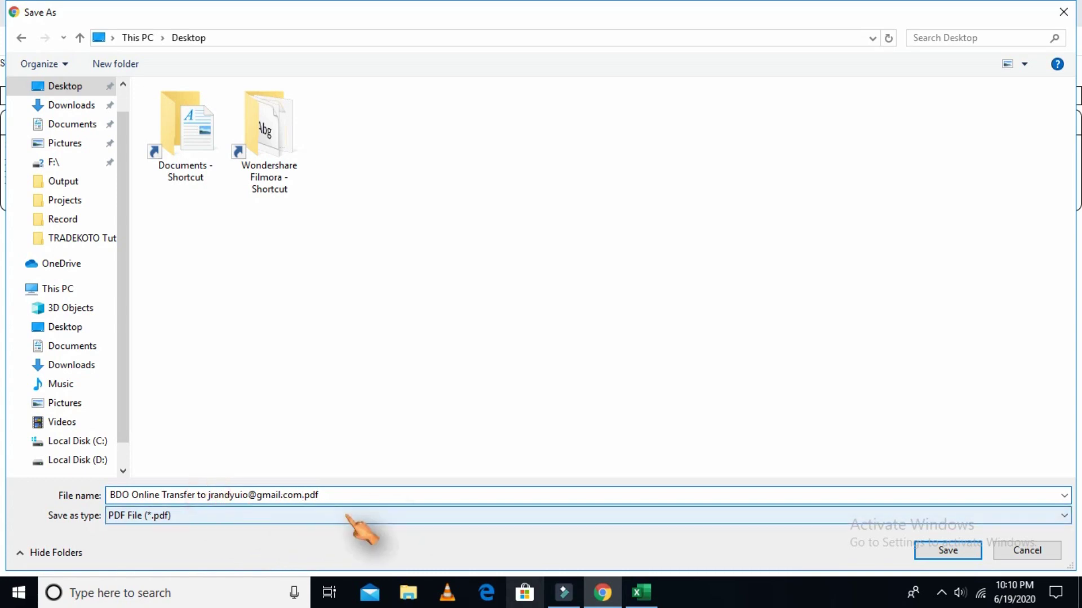
type("Randy Jumaquio ")
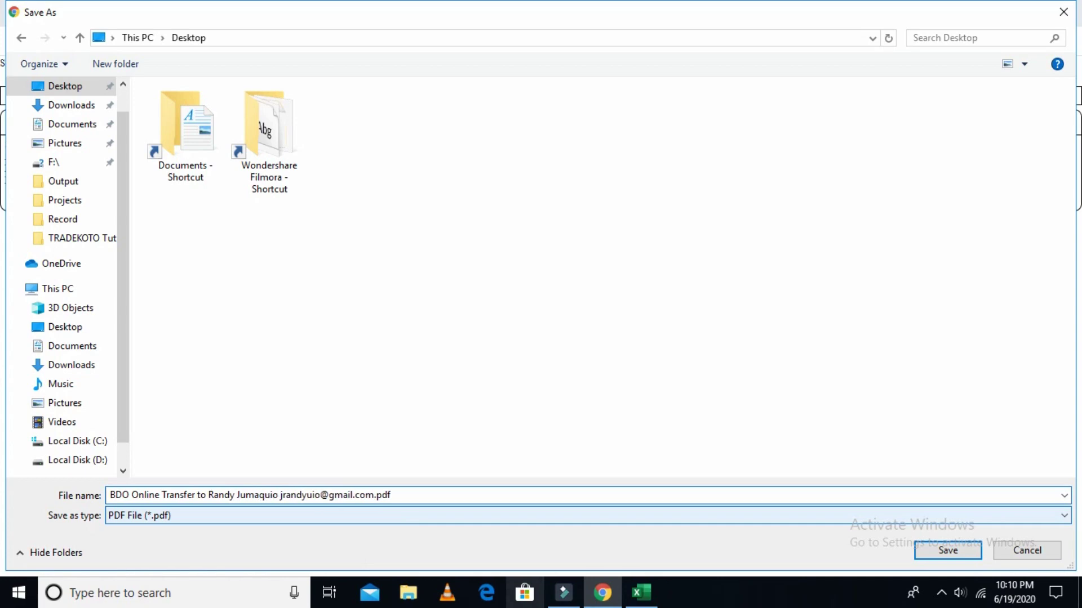
type("email at")
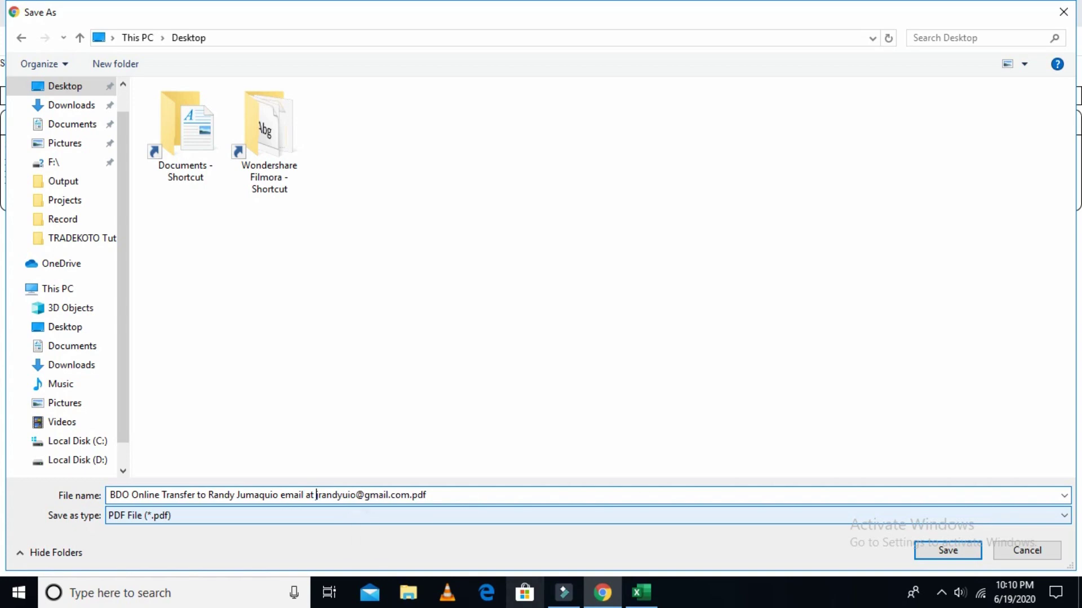
left_click(957, 554)
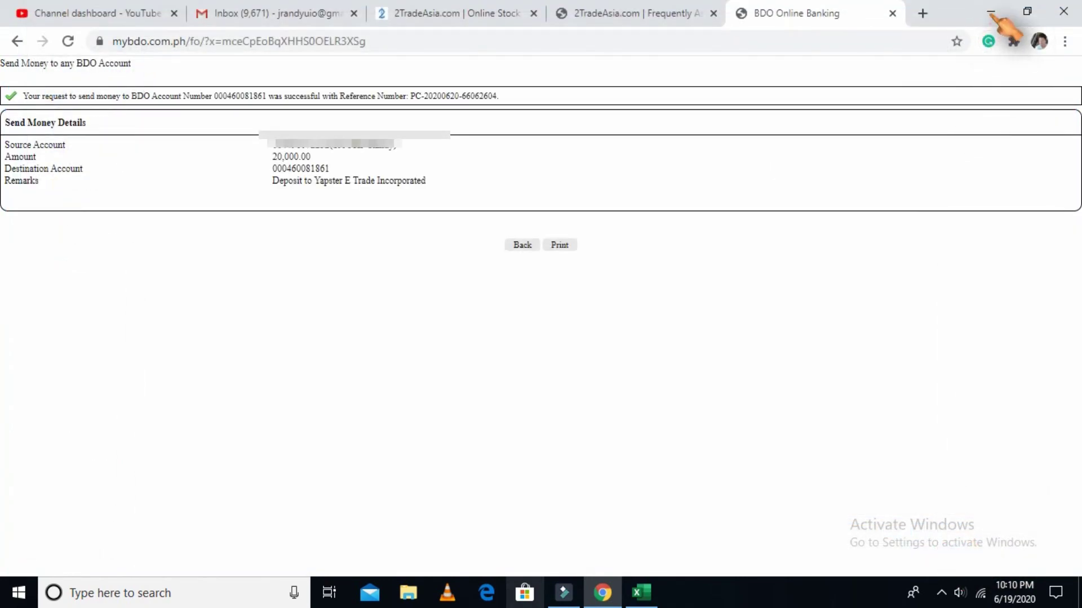
left_click(990, 12)
left_click(158, 468)
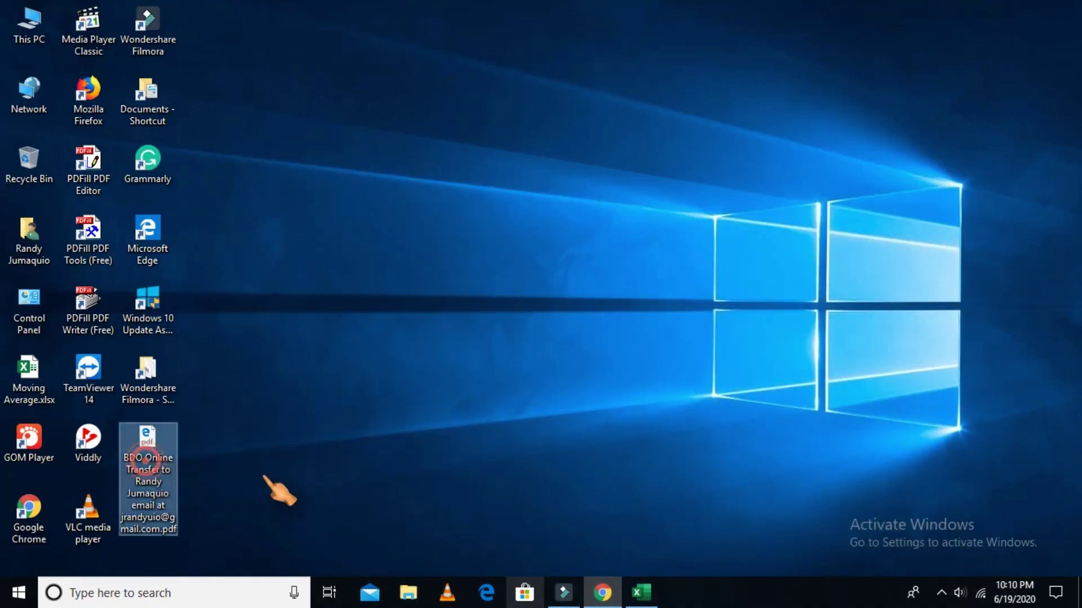
left_click(328, 418)
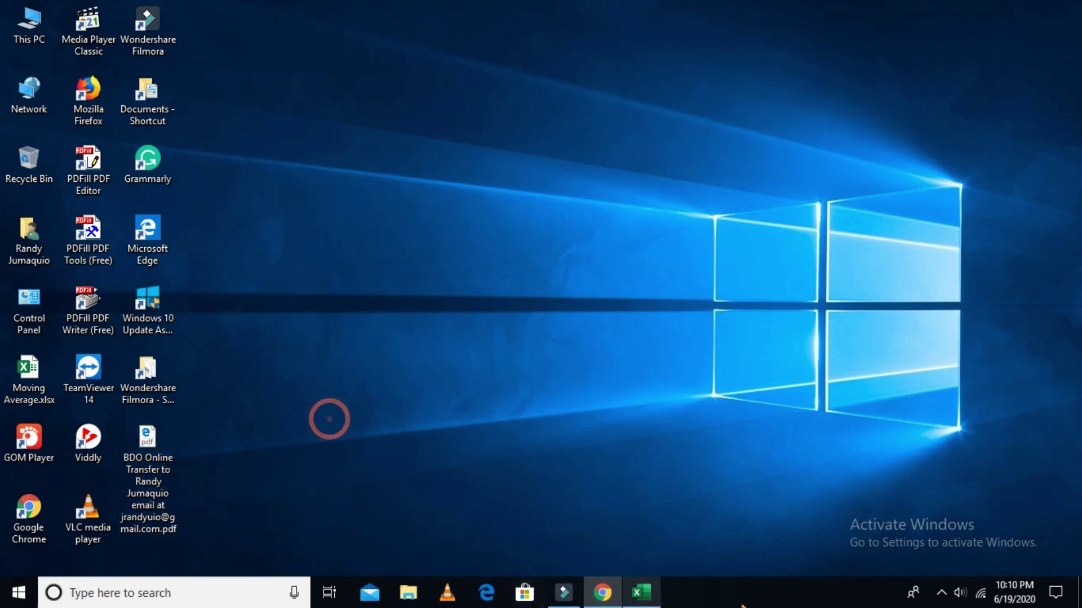
left_click(603, 592)
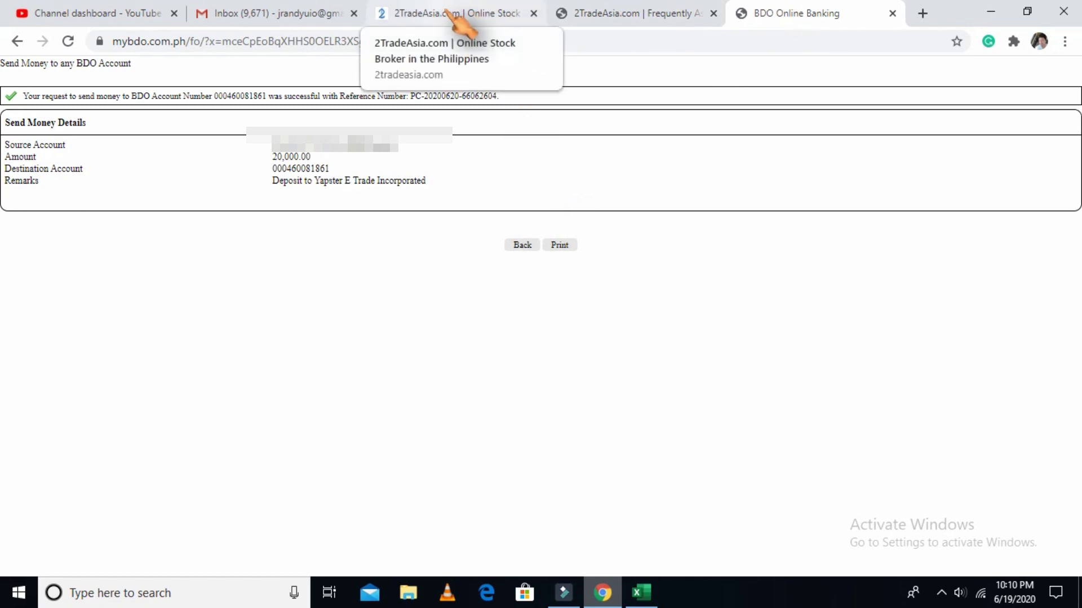
- On the 2TradeAsia FAQ, select the accounting e-mail address in the deposit-proof note
left_click(279, 18)
left_click(434, 17)
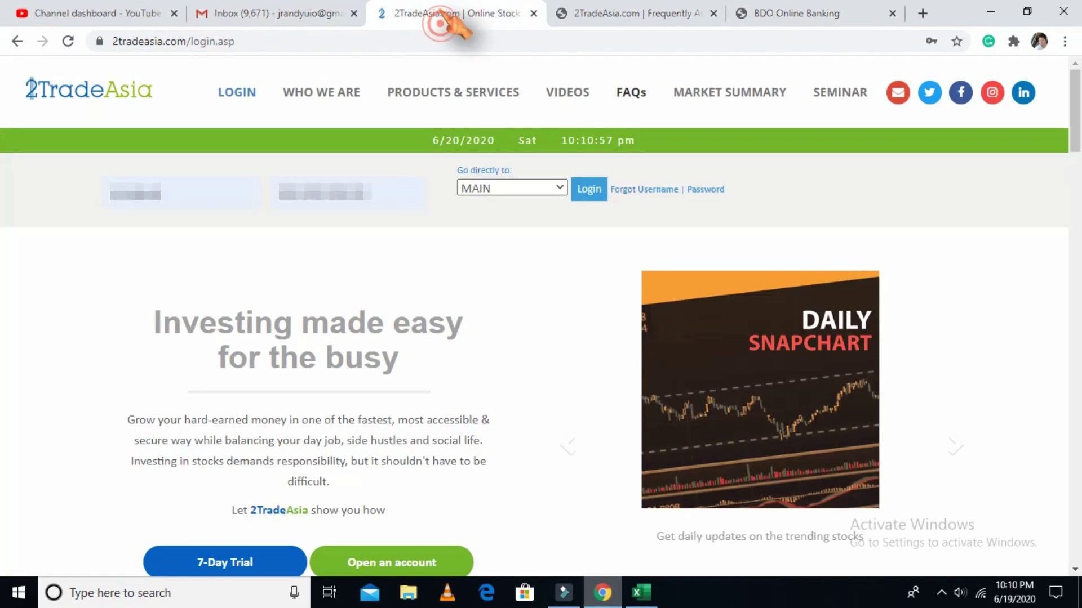
left_click(634, 17)
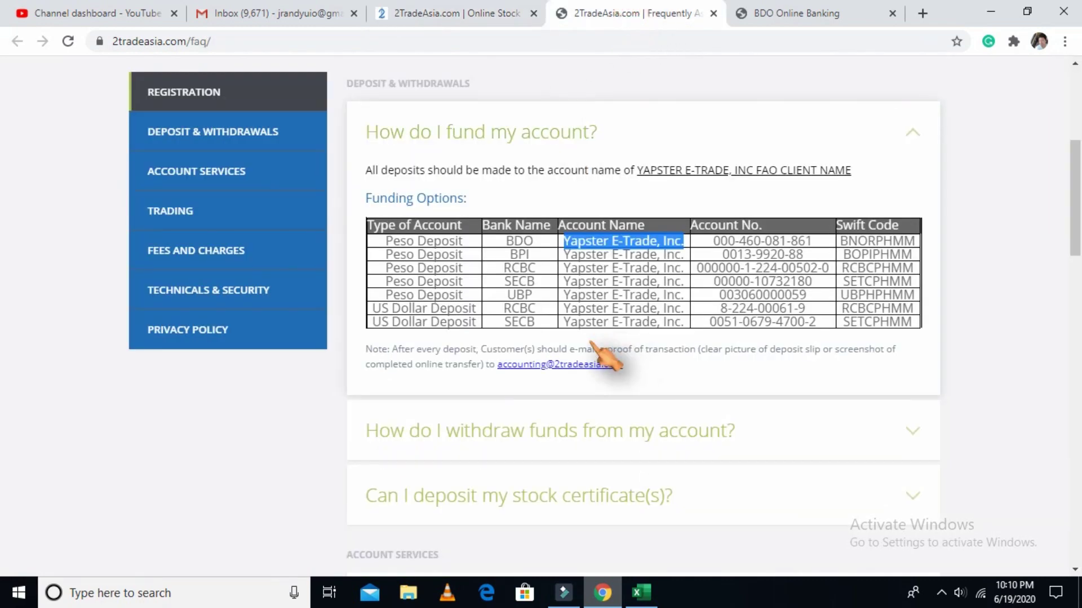
left_click(397, 363)
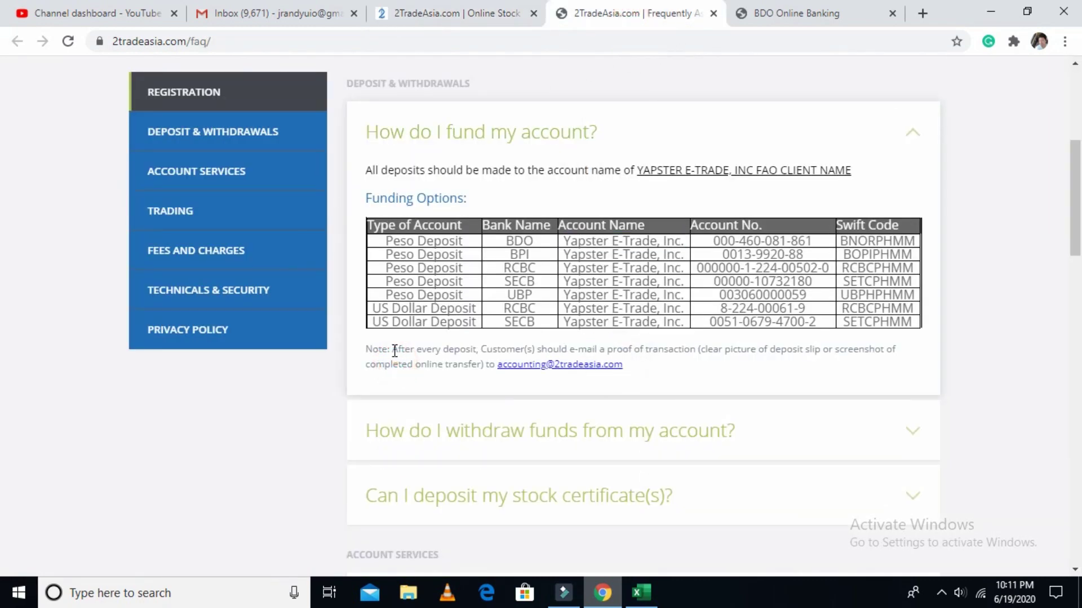
left_click_drag(392, 350, 499, 372)
left_click(499, 373)
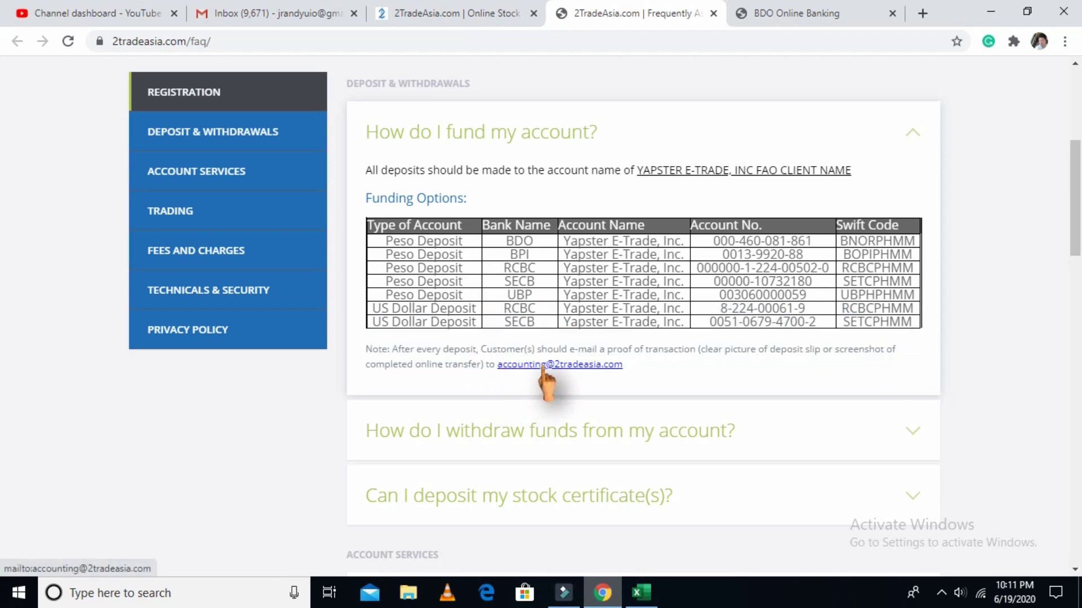
left_click_drag(623, 365, 496, 364)
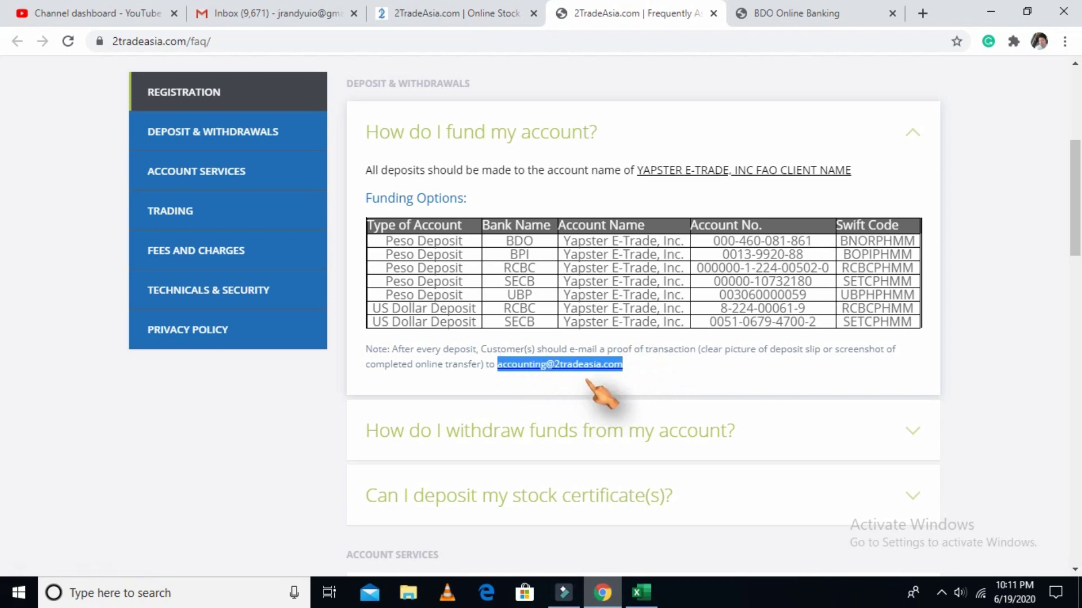
left_click(284, 17)
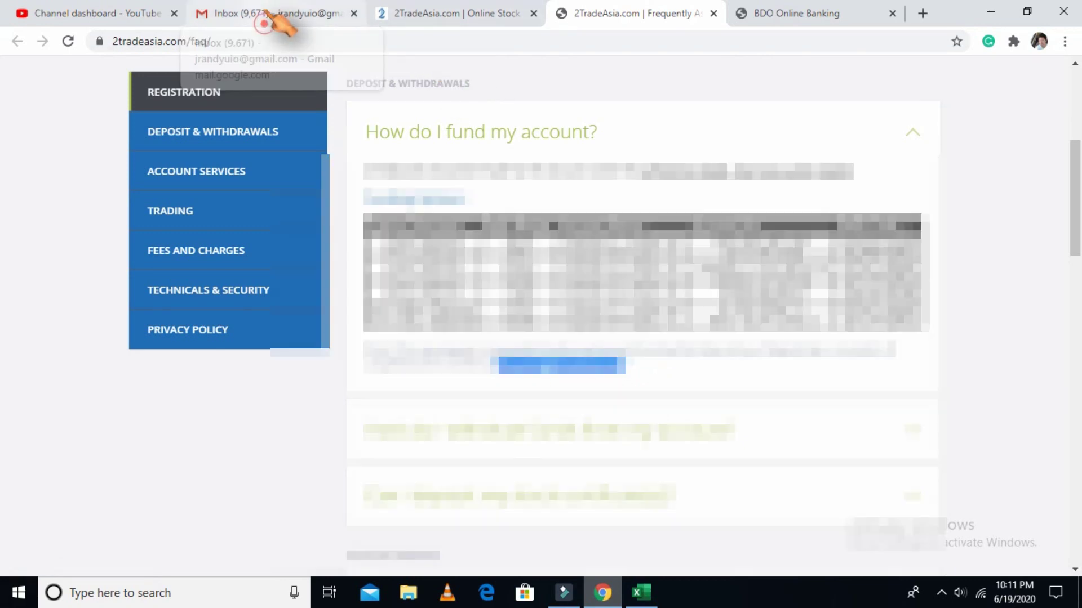
- Start a new enlarged Gmail message addressed to Accounting
left_click(66, 138)
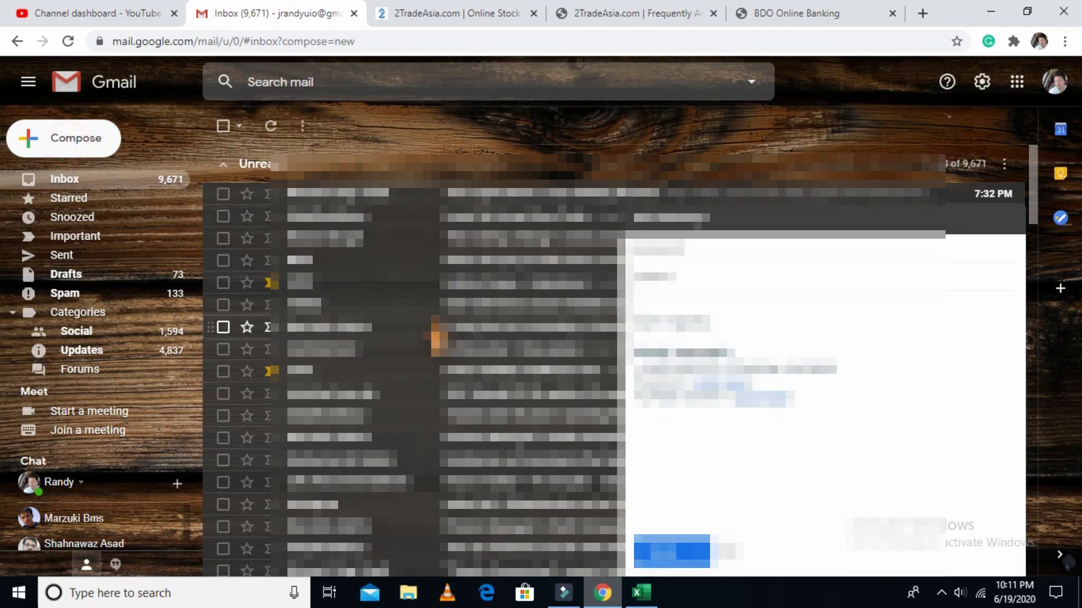
left_click(990, 218)
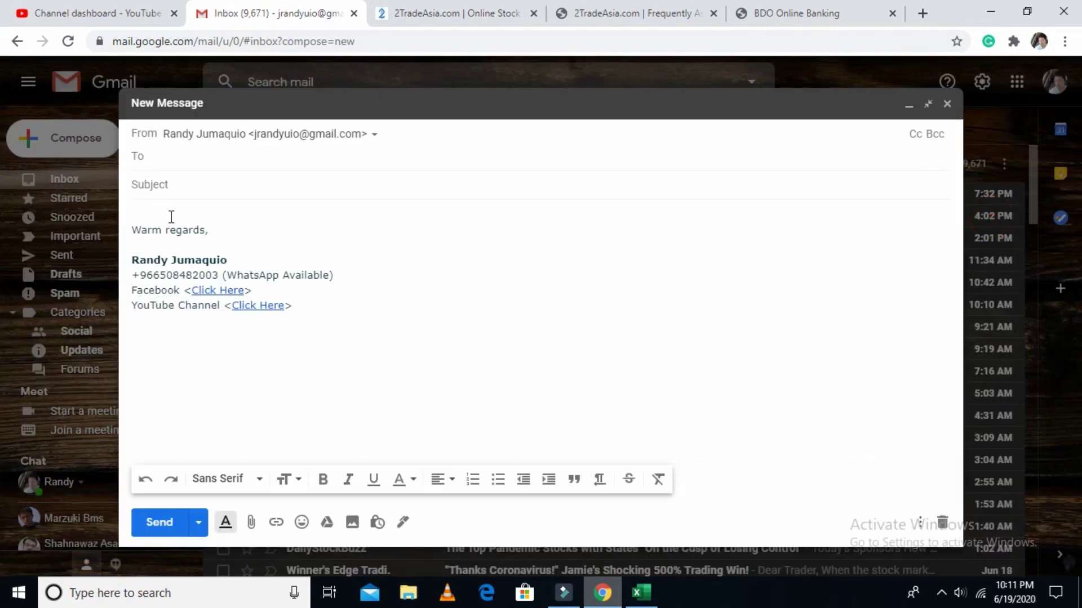
left_click(166, 159)
type("Accounting")
key("Return")
left_click(190, 185)
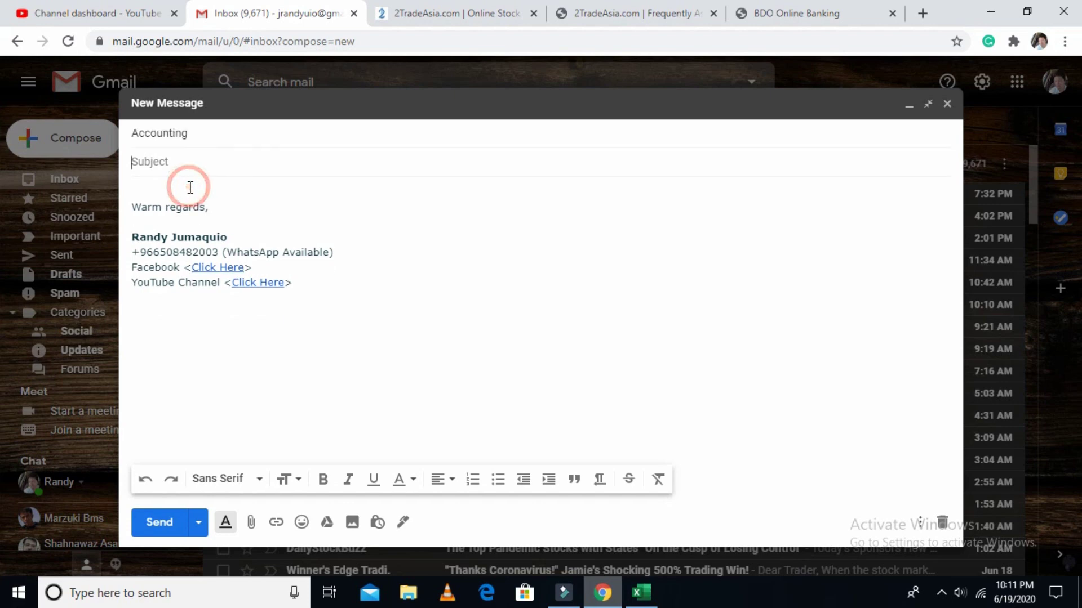
left_click(214, 148)
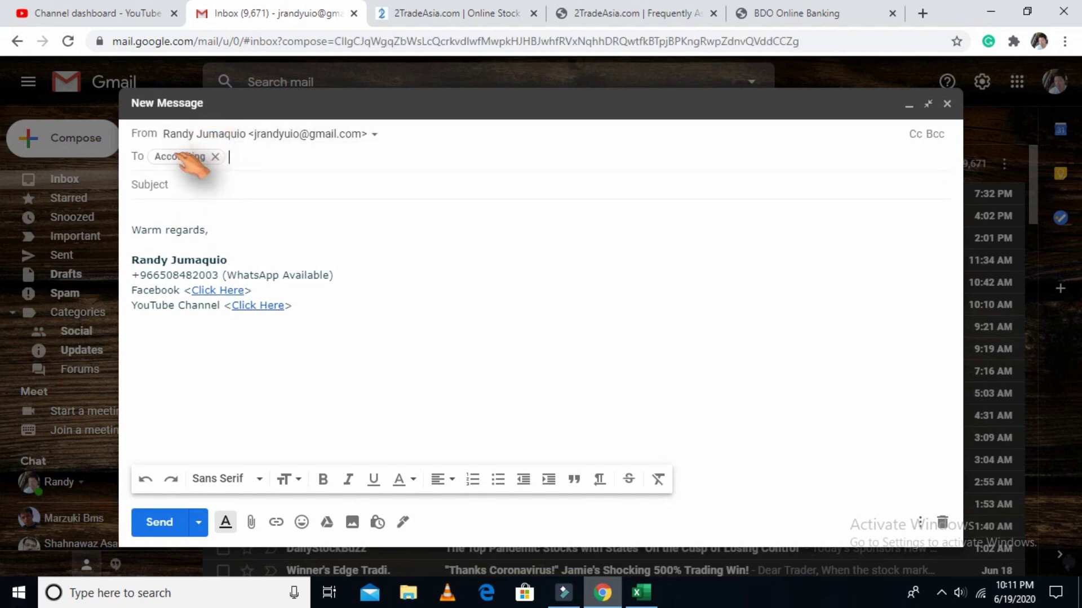
- Add subject 'Please deposit to my account' and a body asking 2TradeAsia to fund the attached deposit copy
mouse_move(181, 159)
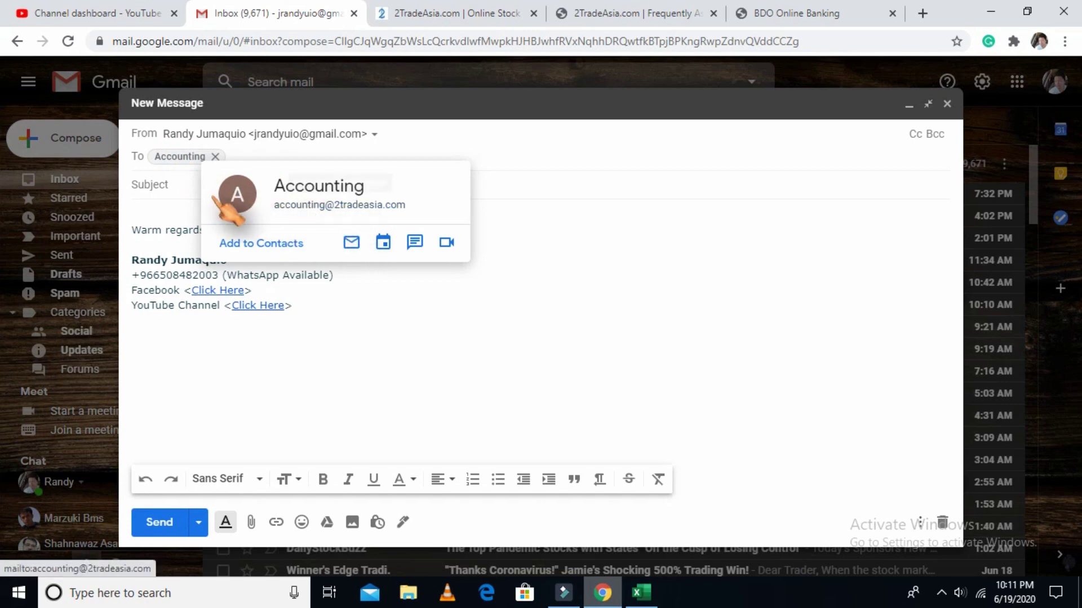
left_click(173, 189)
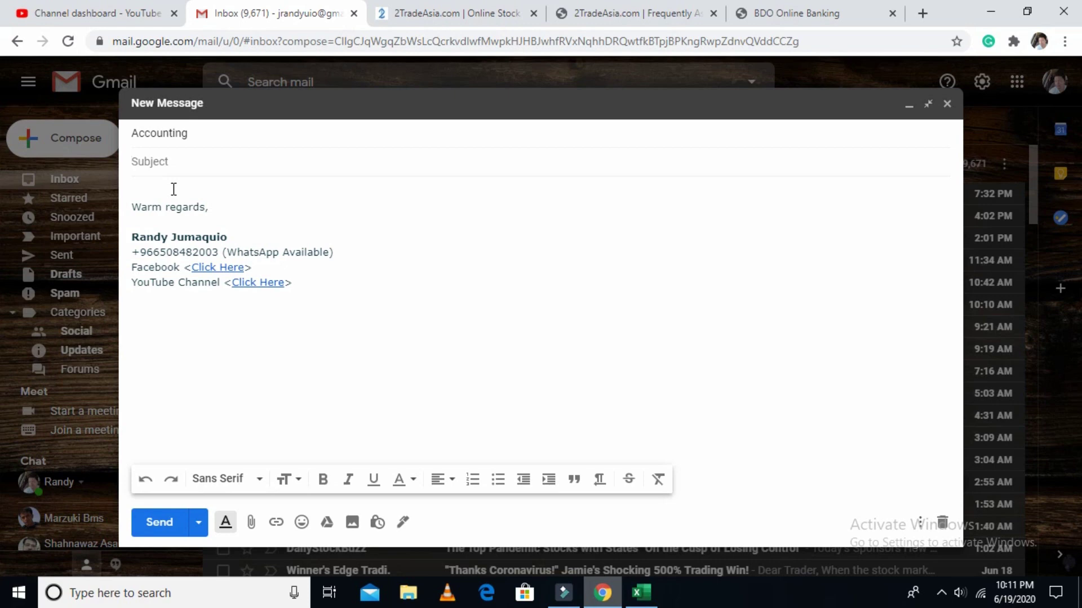
type("Please deposit to my accoun")
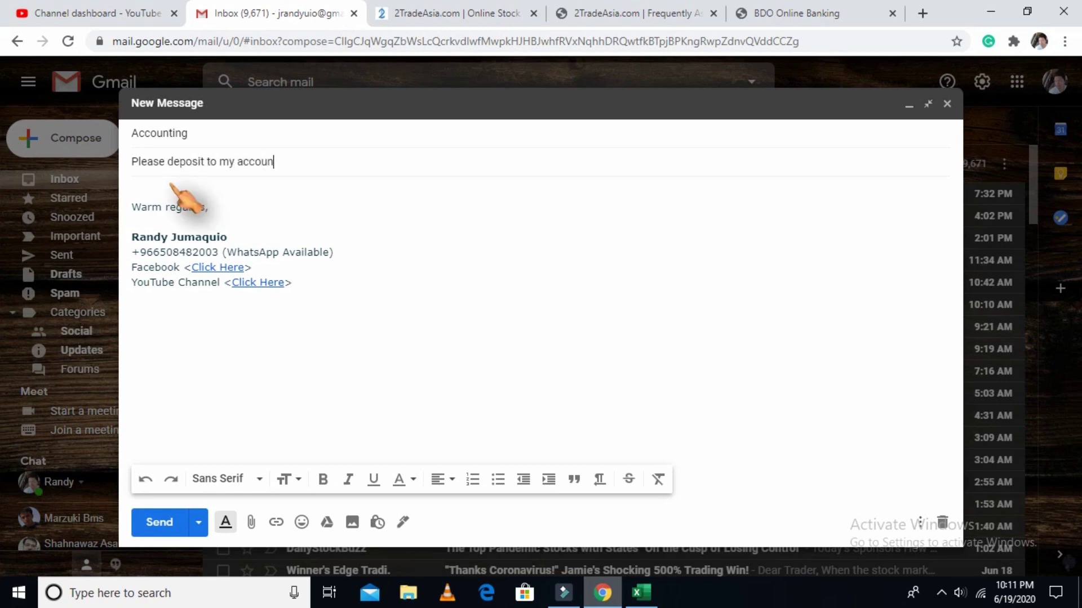
key("Tab")
key("Return")
key("Return")
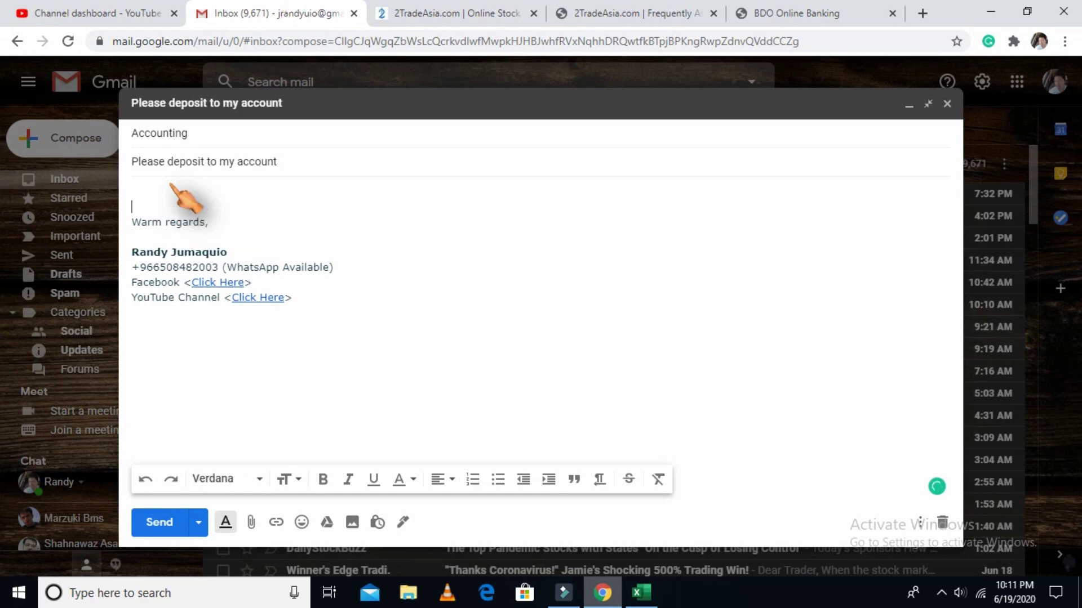
key("Up")
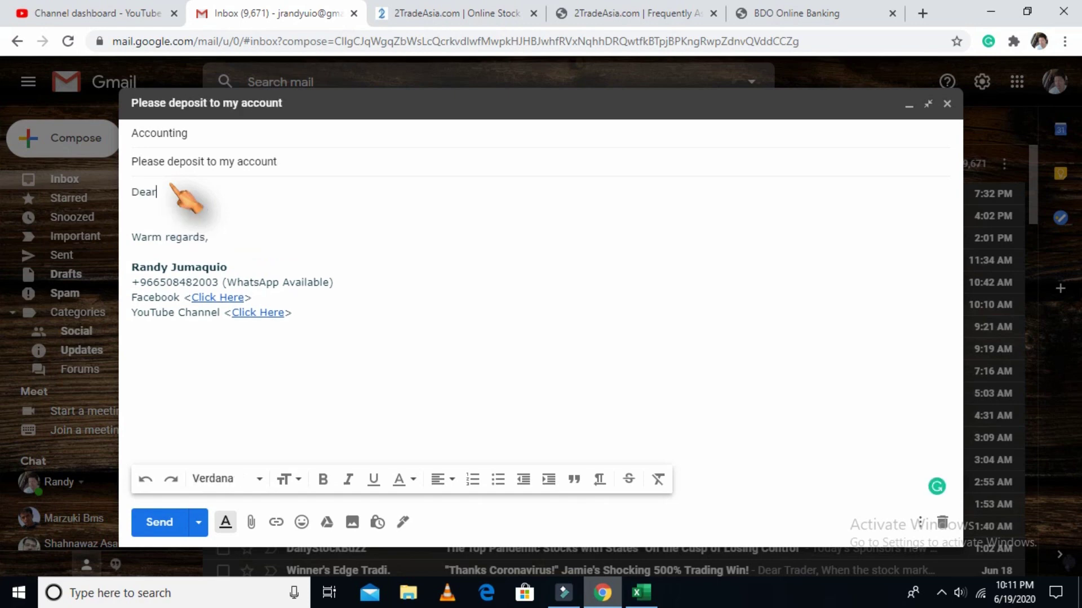
type("Dear 2TradeAsia,")
key("Return")
key("Return")
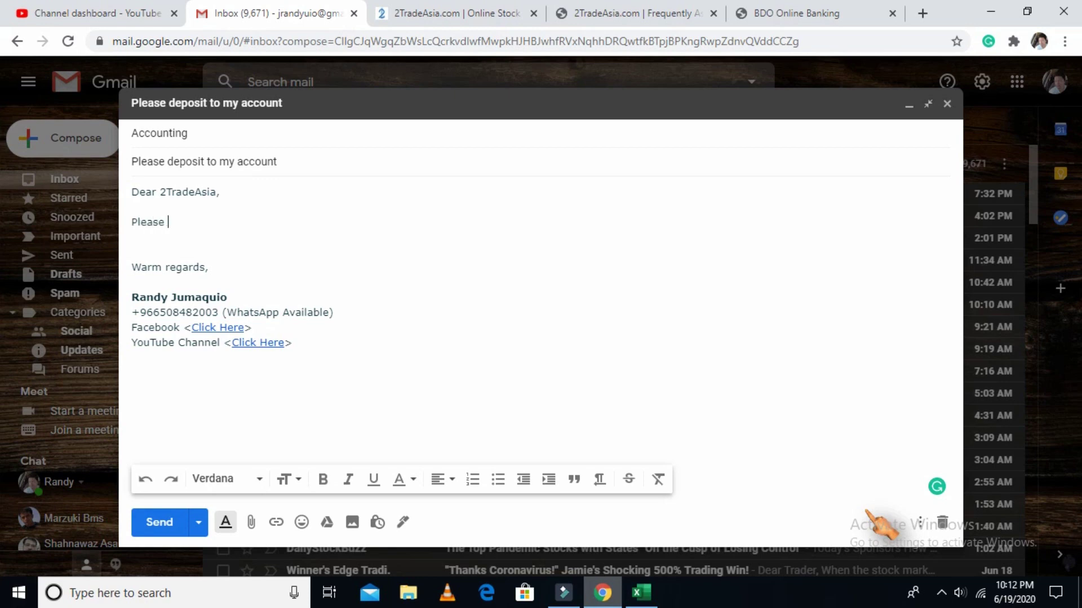
type("Please find the attached depos")
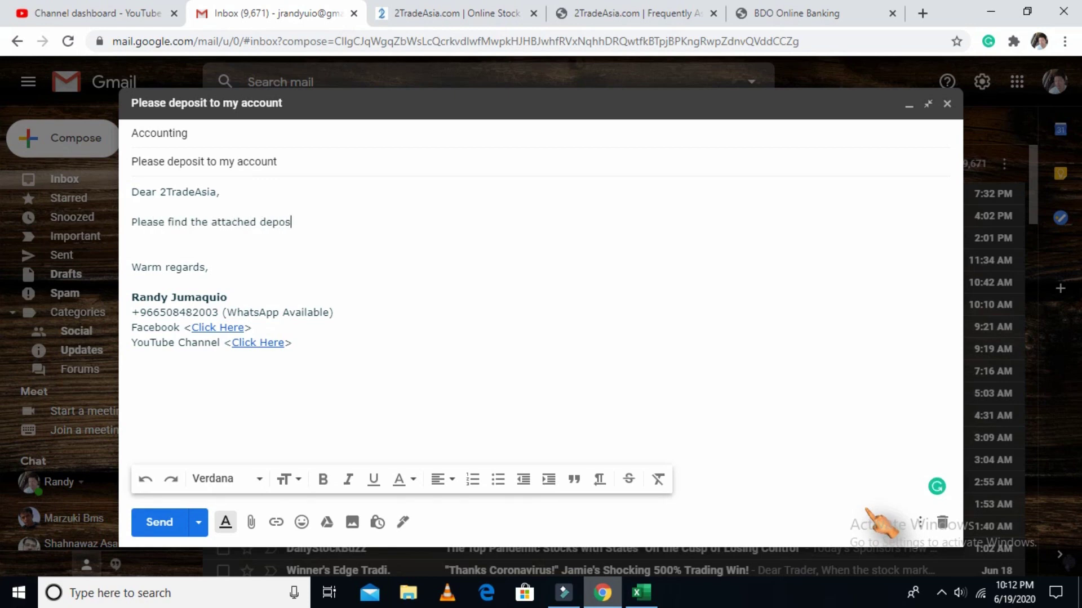
type("it copy")
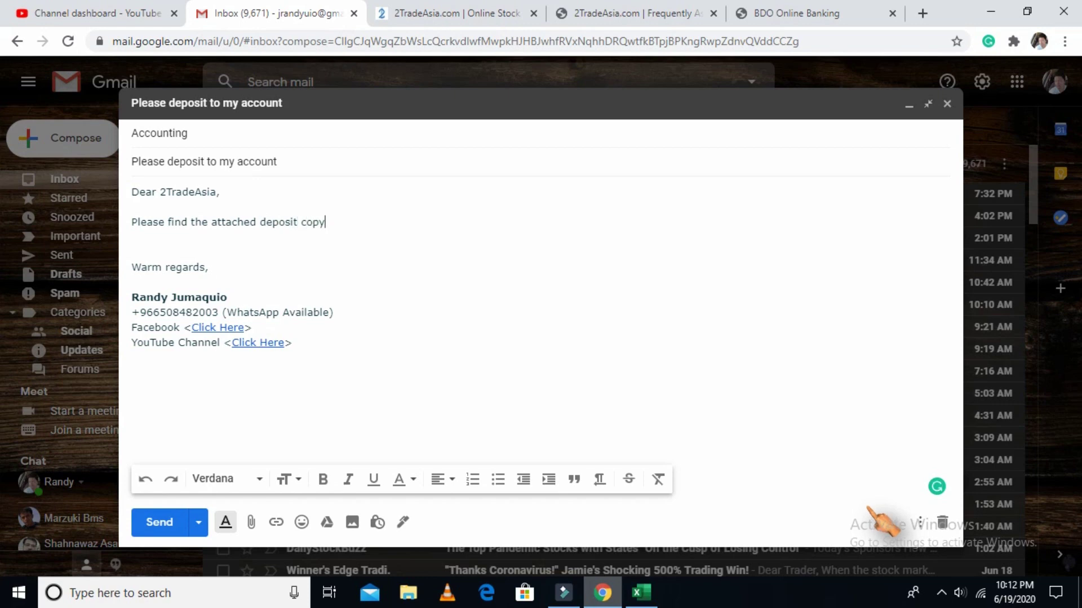
type(" and fund ")
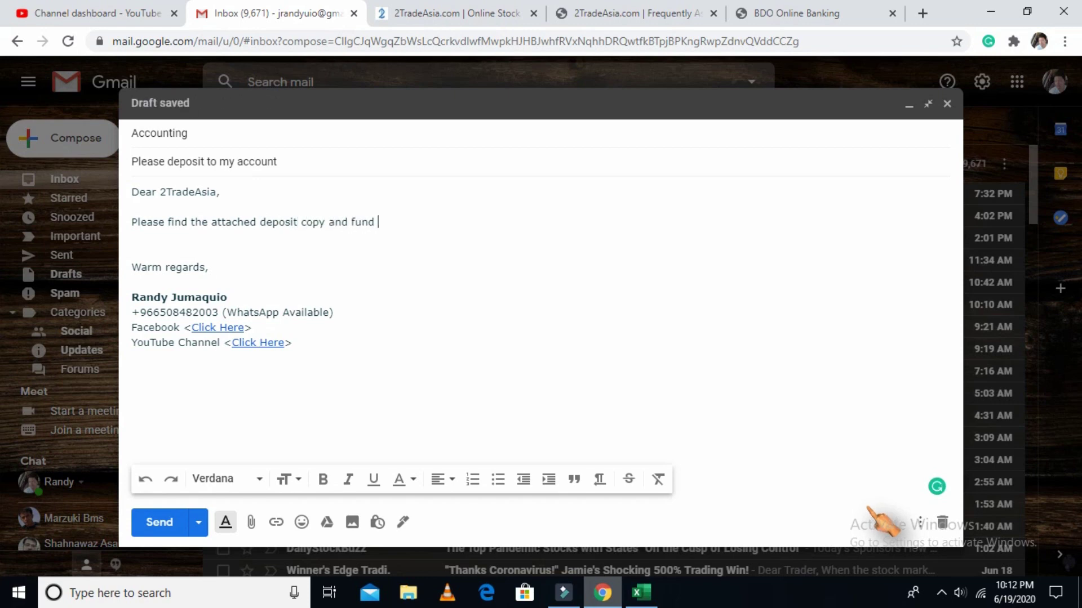
type("it to my acc")
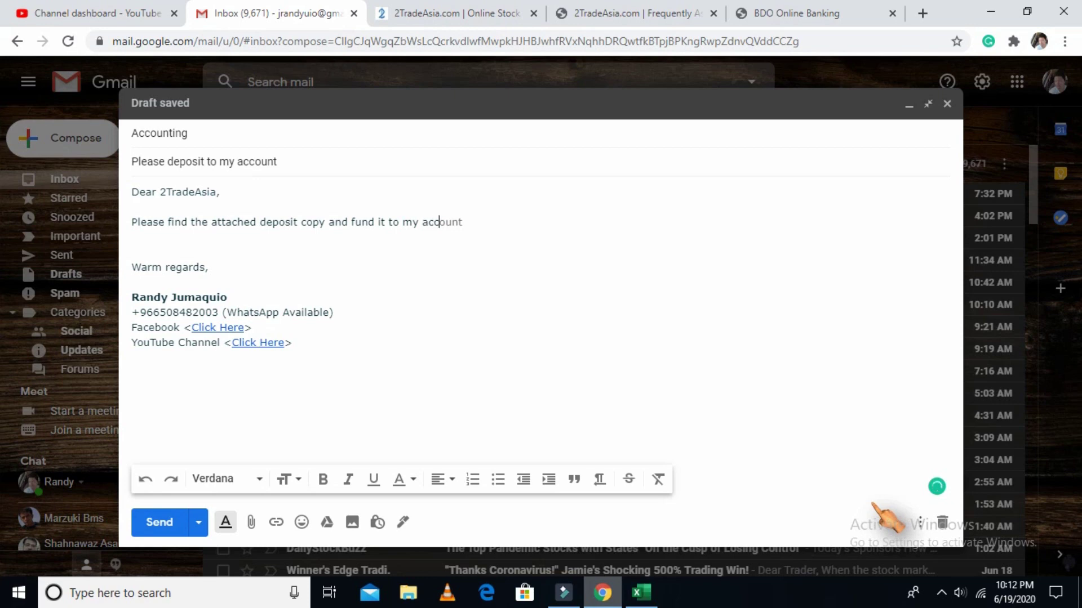
type("ount.")
key("Return")
key("Return")
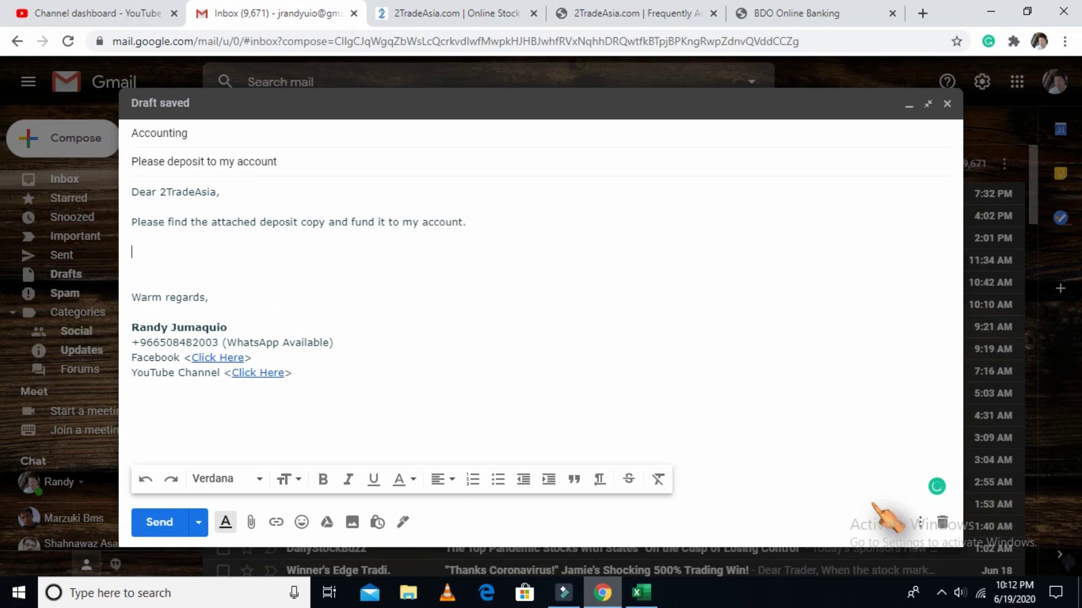
type("Thank you very much.")
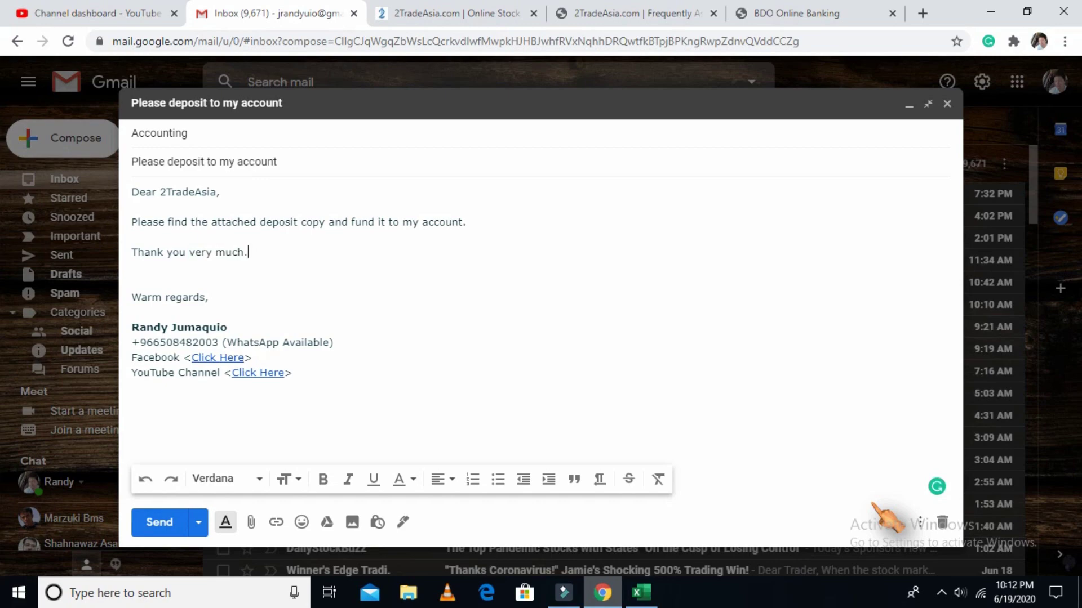
- Attach the BDO Online Transfer receipt PDF from the Desktop, confirm Accounting as recipient, and send
left_click(252, 521)
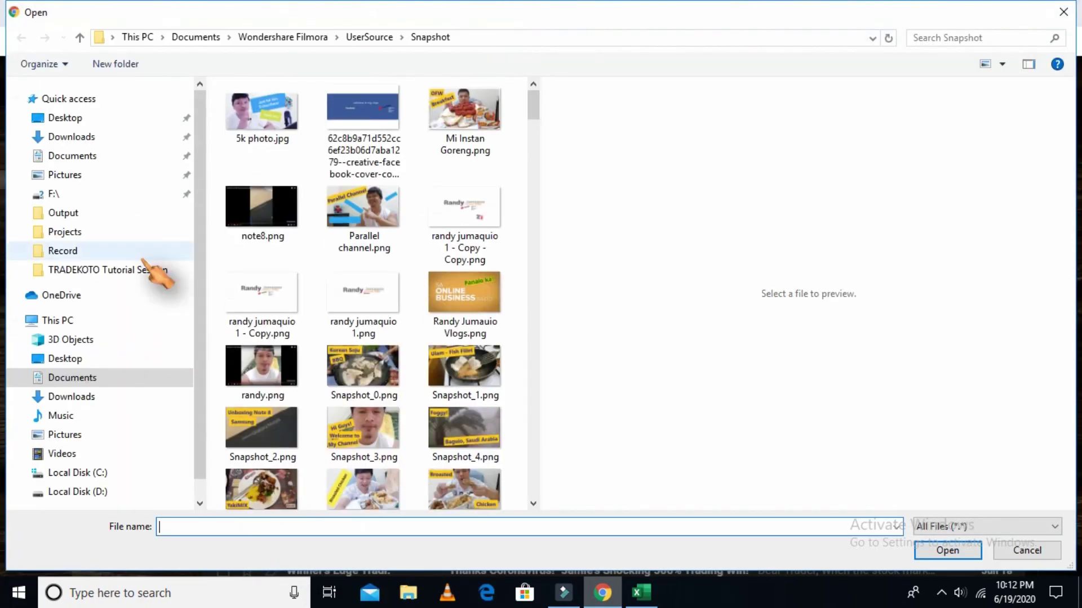
left_click(103, 120)
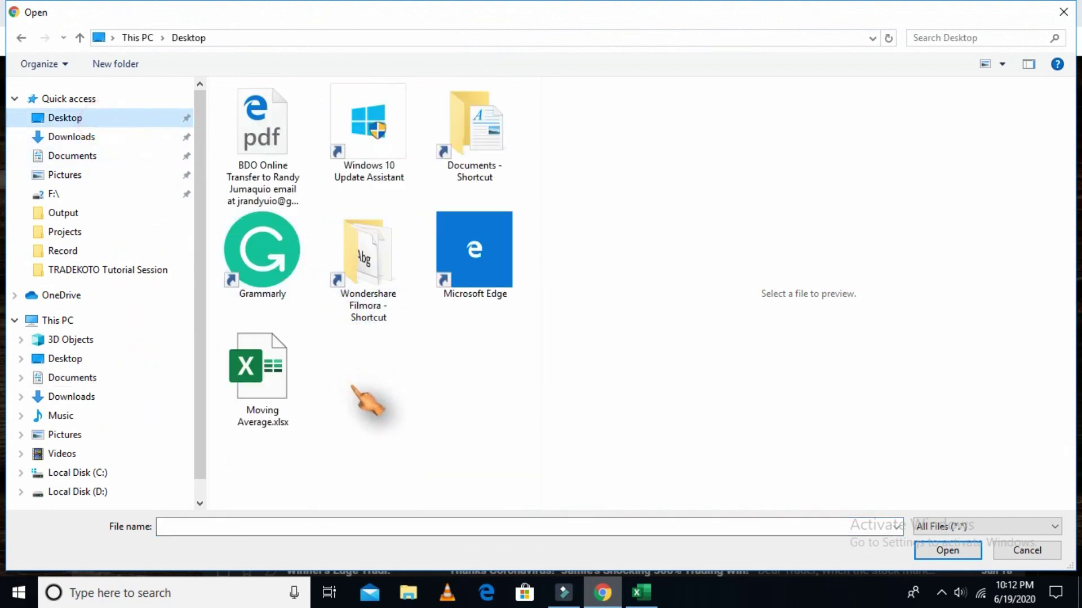
double_click(271, 147)
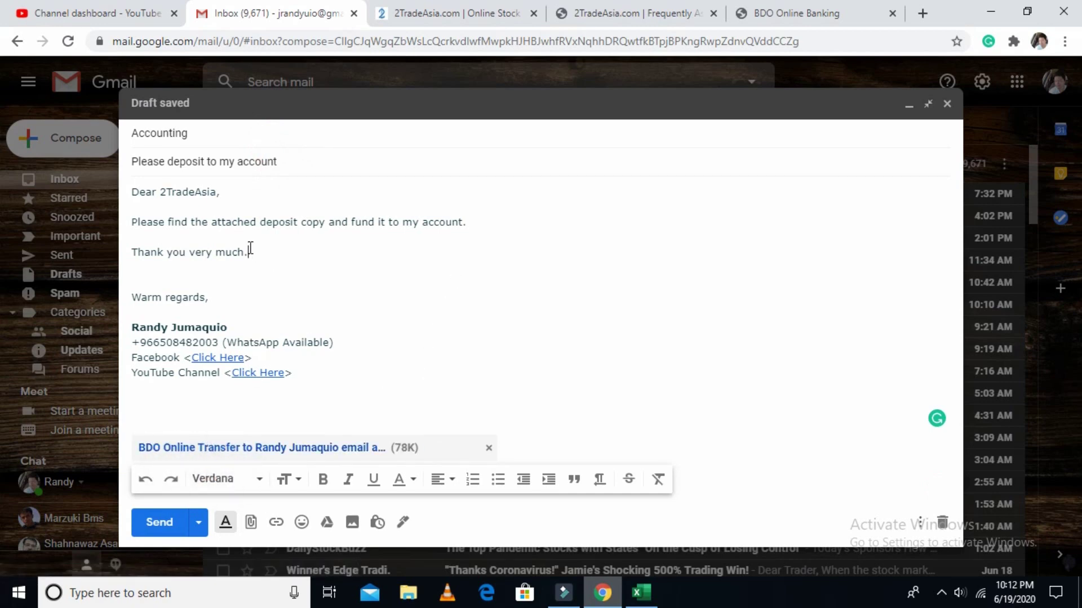
left_click(209, 133)
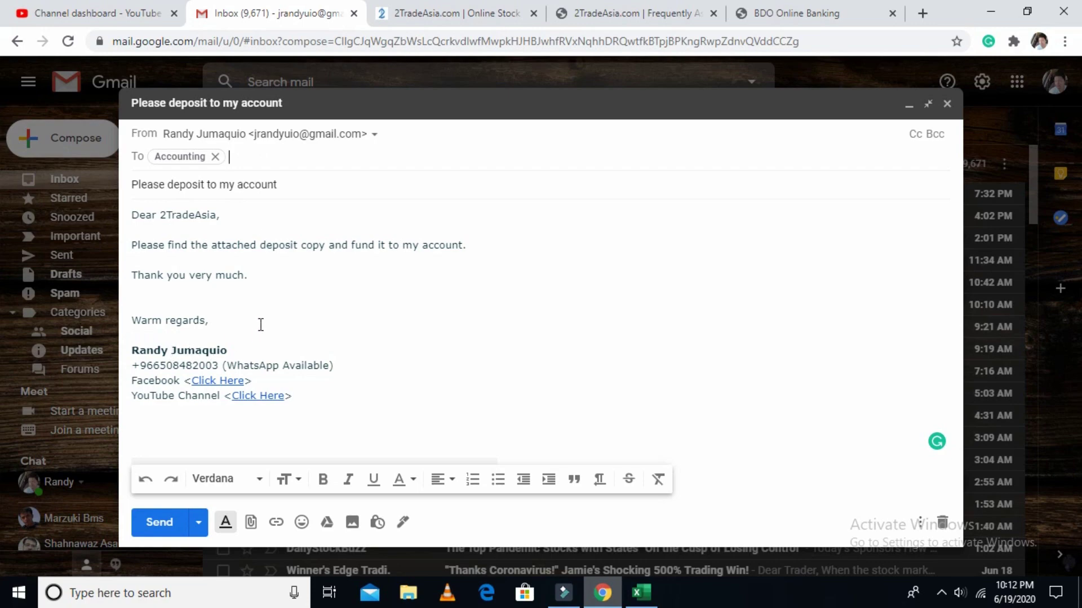
left_click(162, 522)
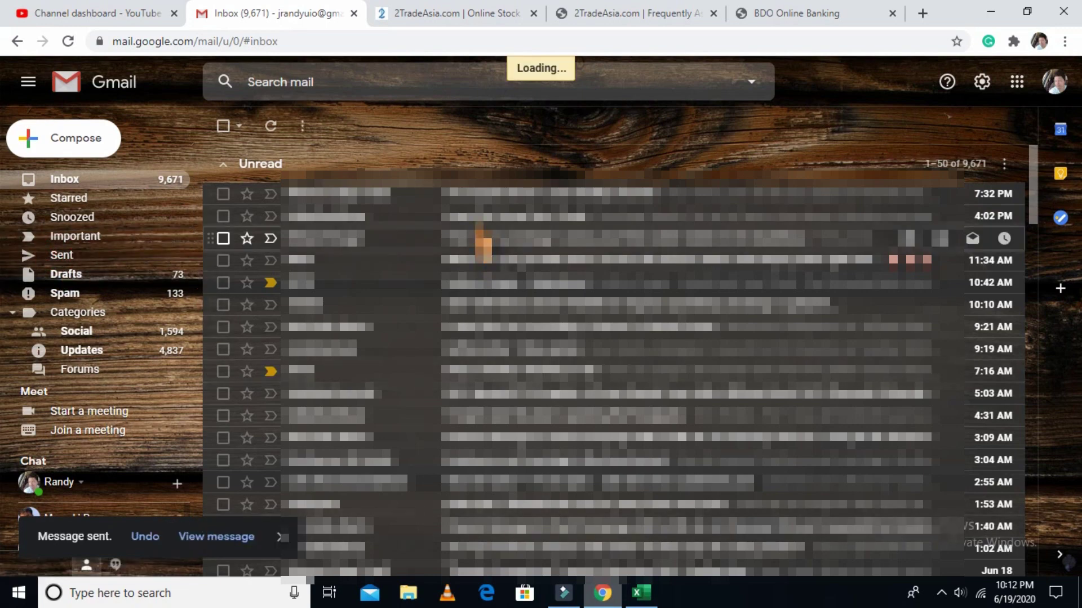
- Open the sent 'Please deposit to my account' email and preview its PDF receipt attachment
left_click(29, 256)
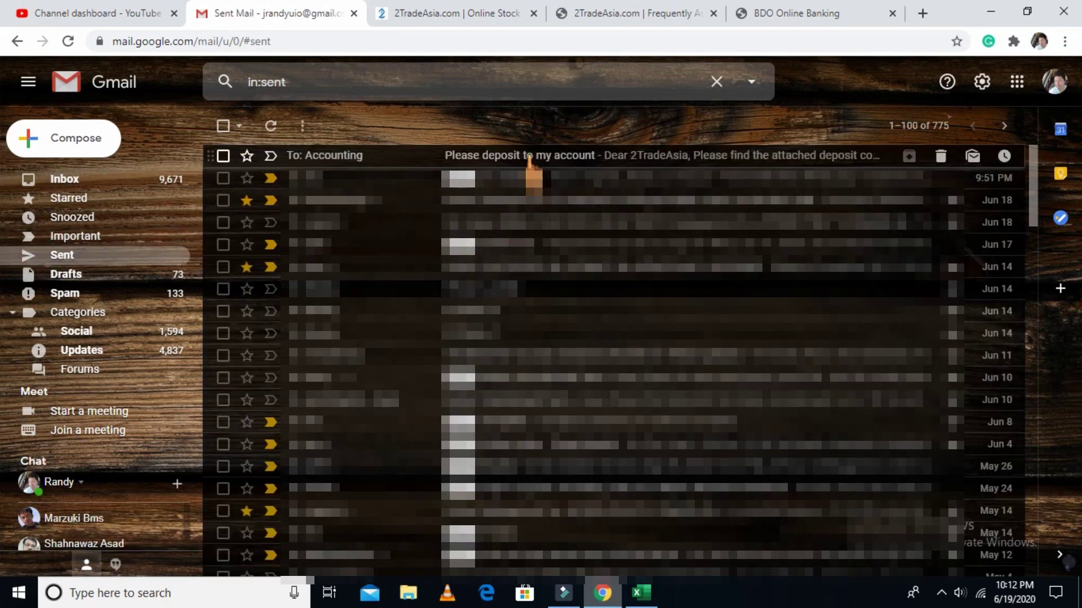
left_click(579, 159)
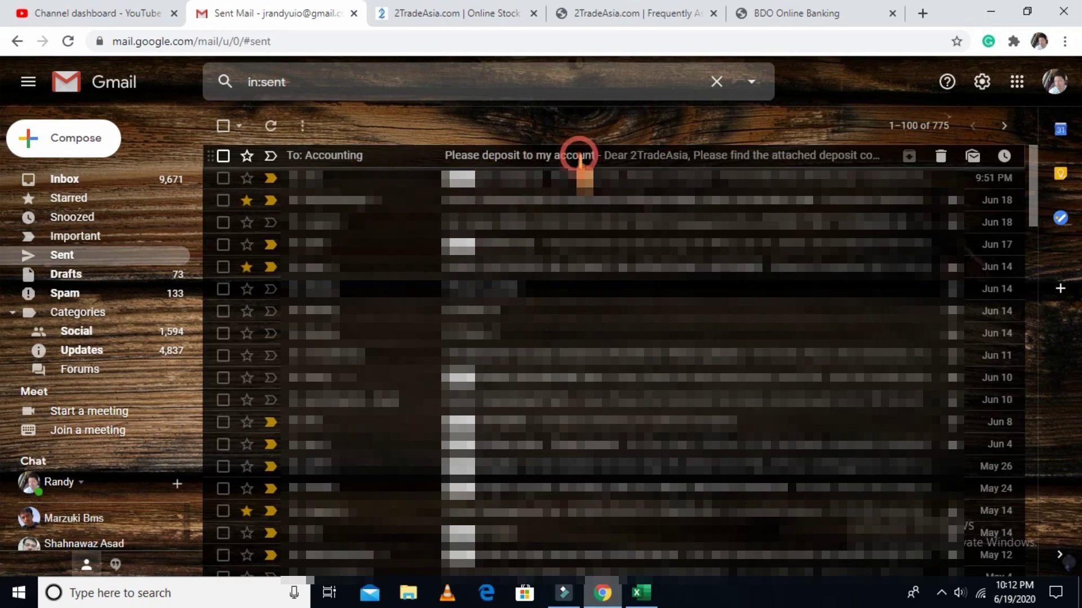
scroll(420, 428, "down", 2)
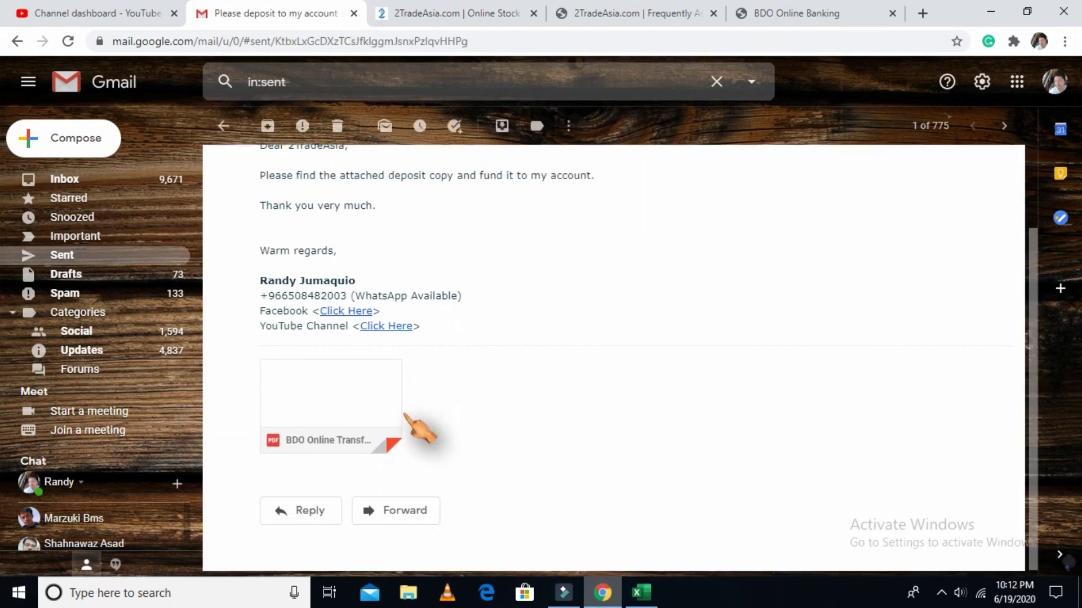
left_click(357, 387)
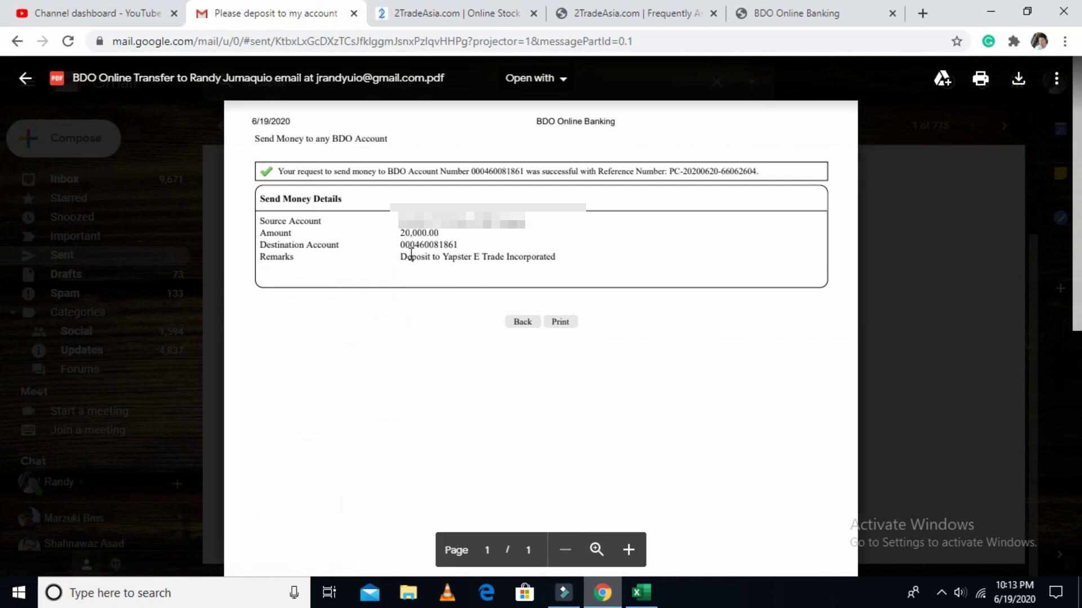
- Verify the receipt shows the 20,000.00 transferred amount, then close the preview
left_click_drag(398, 235, 440, 234)
left_click(400, 246)
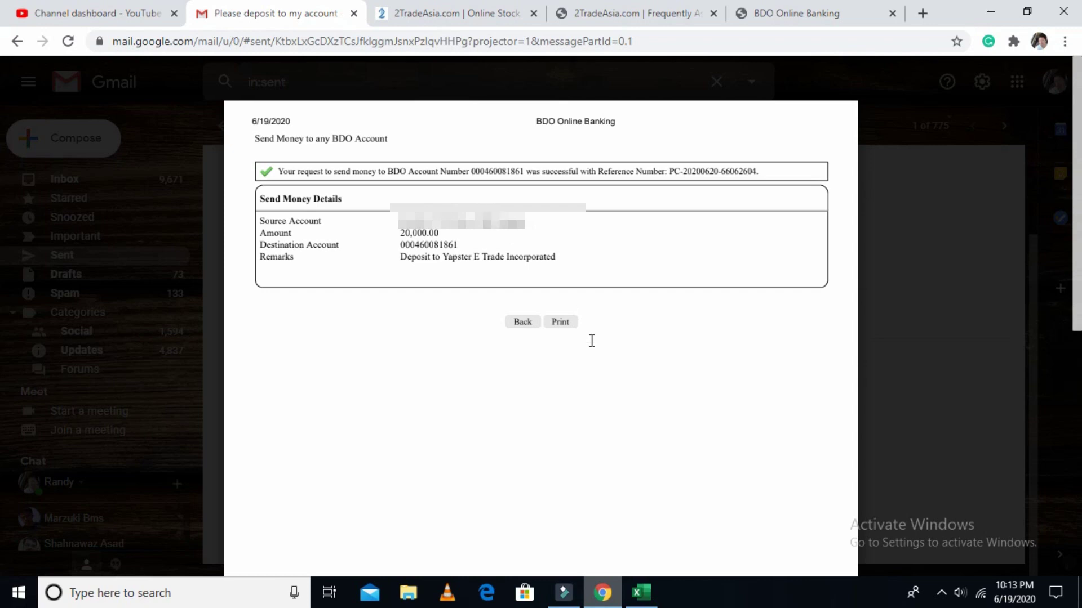
left_click(669, 372)
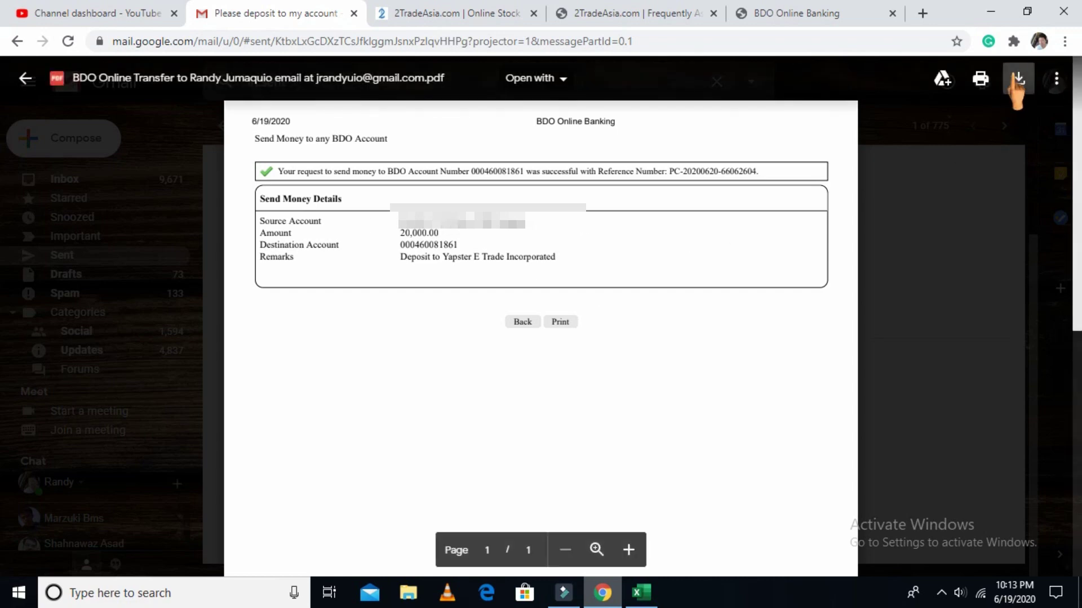
left_click(25, 78)
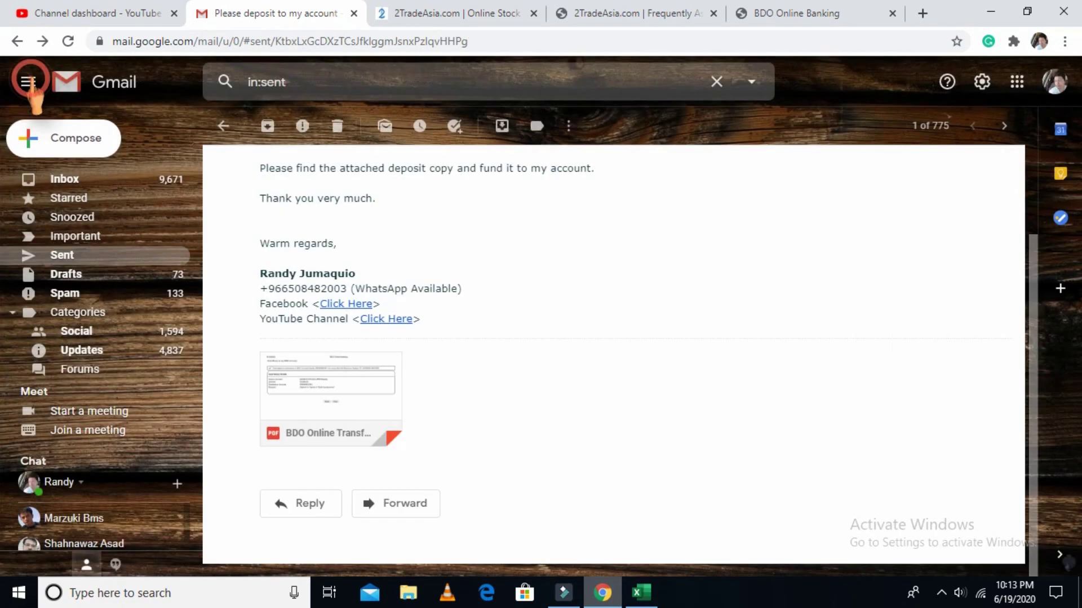
- Check the sender's address, then return to the 2TradeAsia FAQ funding answer
left_click(581, 237)
scroll(589, 245, "up", 2)
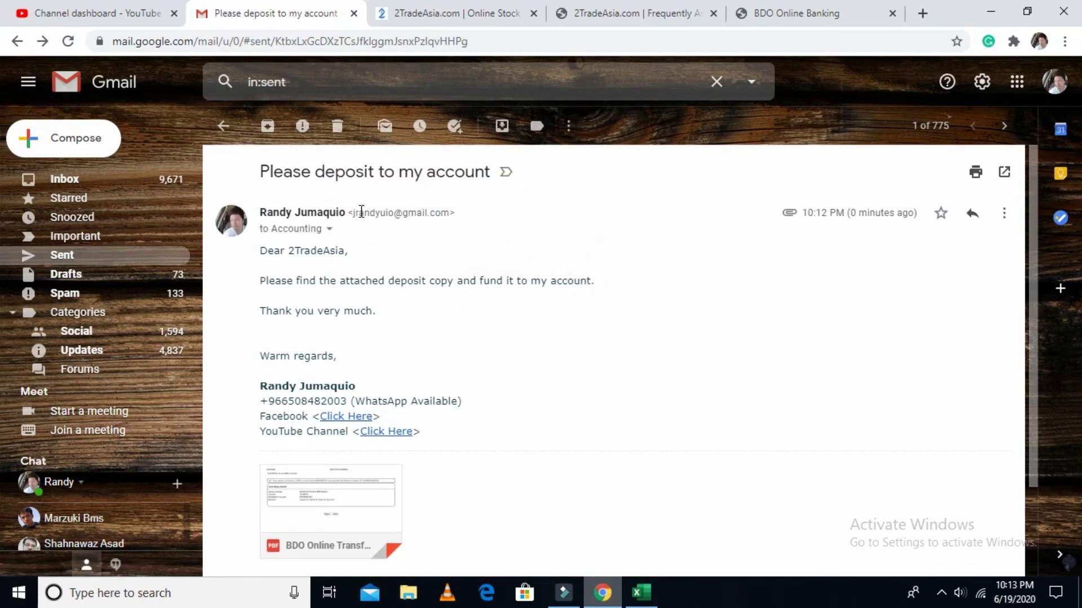
left_click_drag(353, 212, 454, 214)
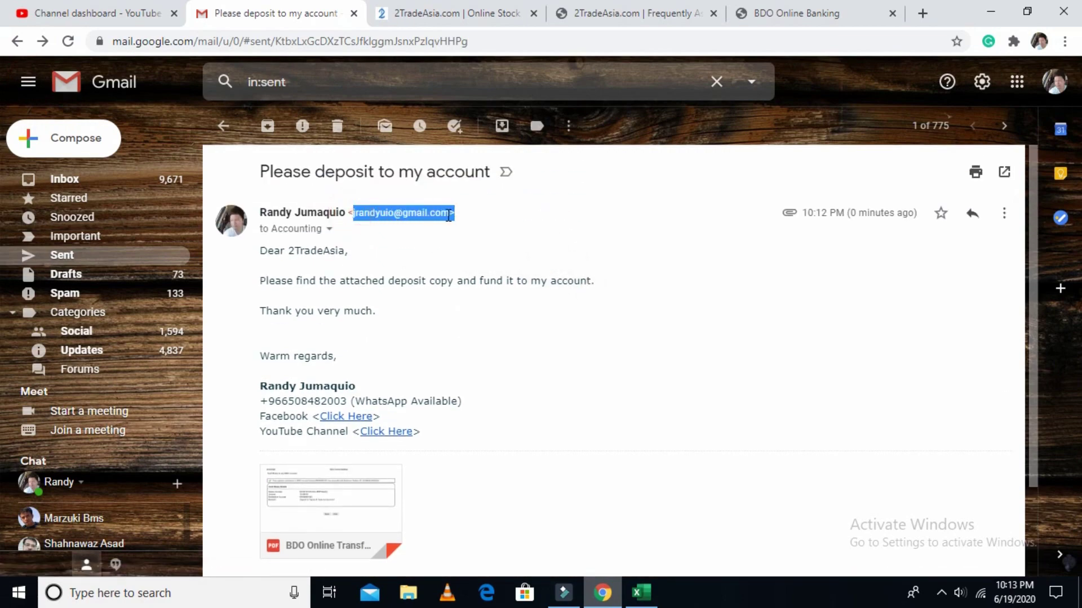
left_click(724, 309)
left_click(631, 13)
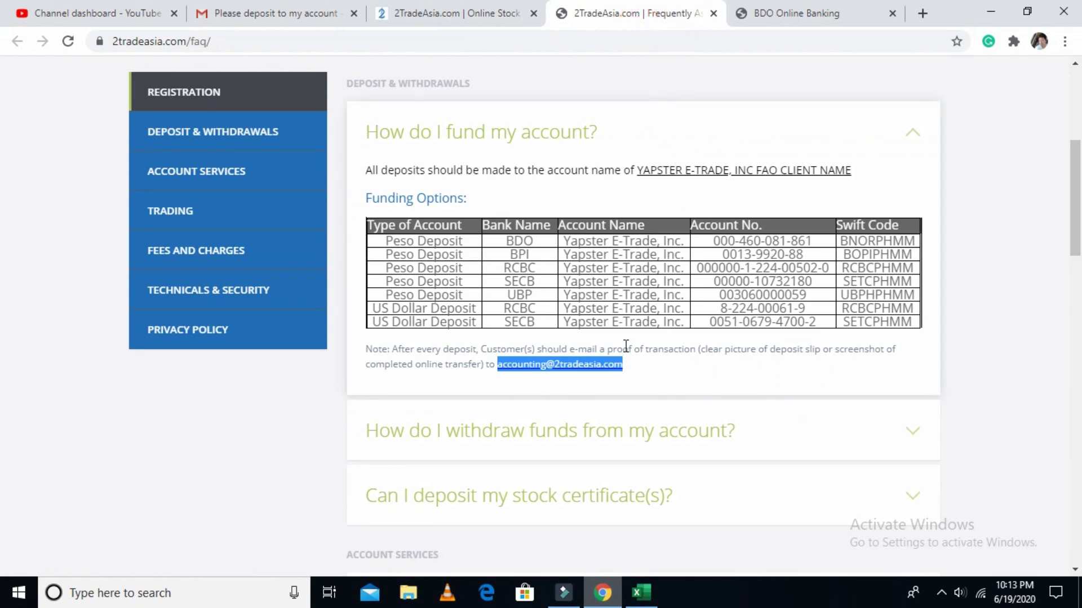
scroll(718, 366, "down", 3)
scroll(715, 383, "up", 3)
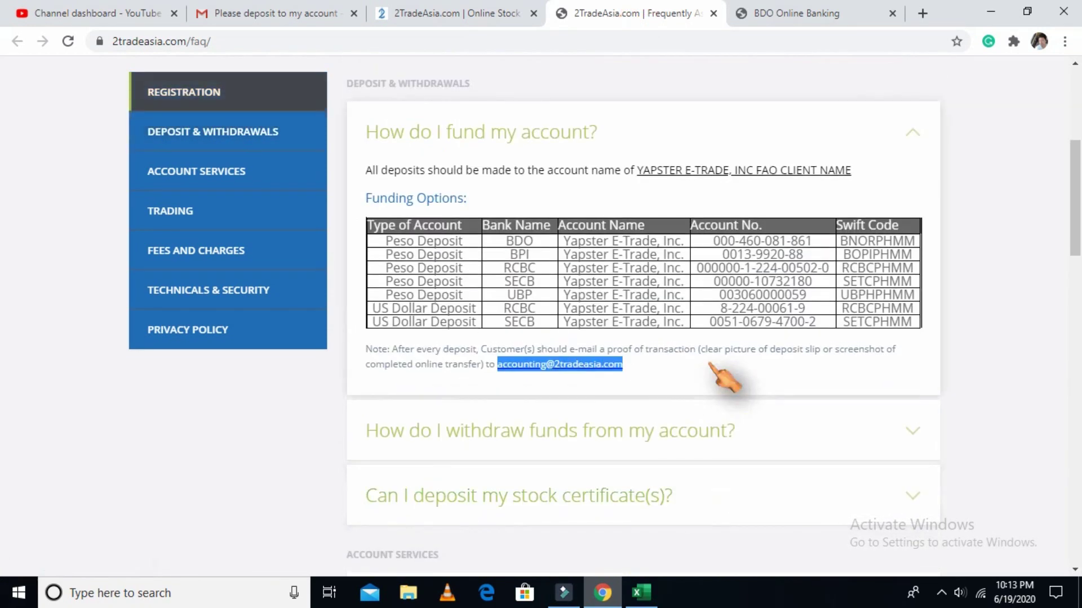